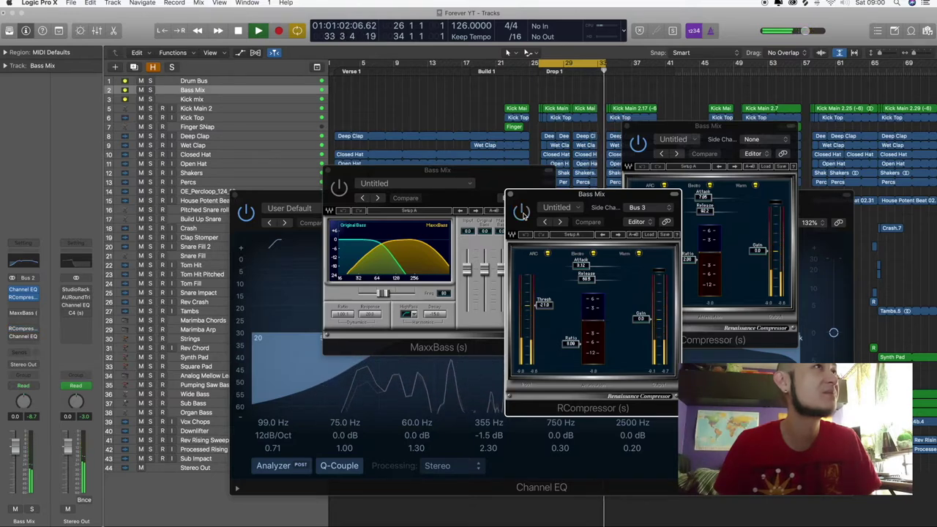
- Stop playback and reopen the second RCompressor on Bass Mix, placing its window clear of the other RCompressor
key("space")
left_click(510, 194)
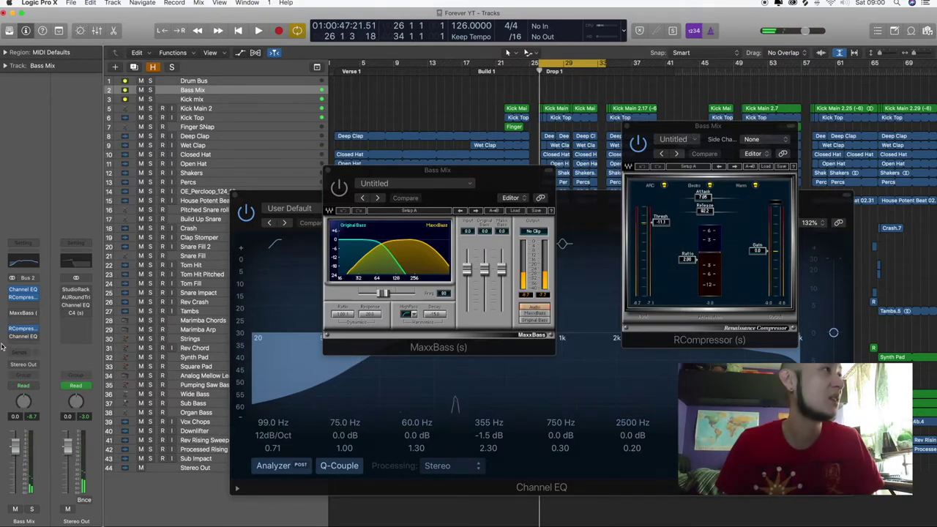
left_click(24, 330)
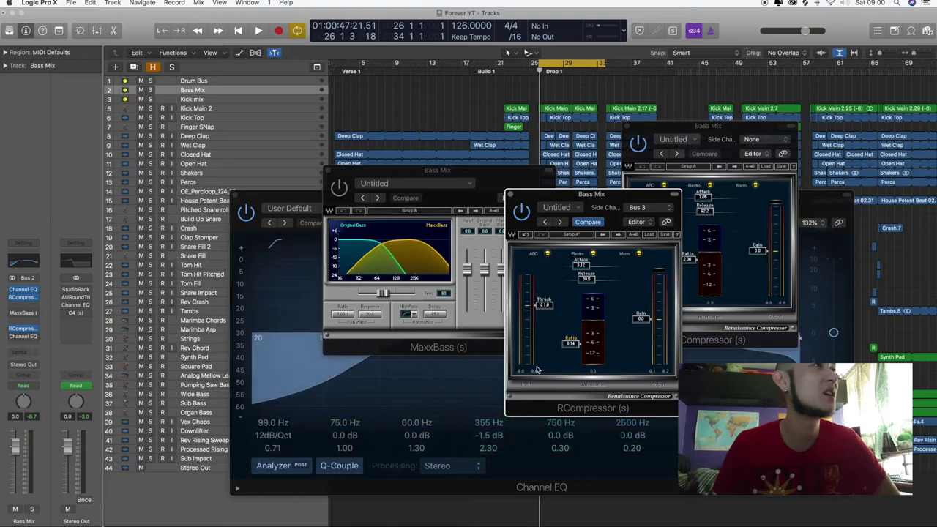
left_click_drag(650, 194, 531, 178)
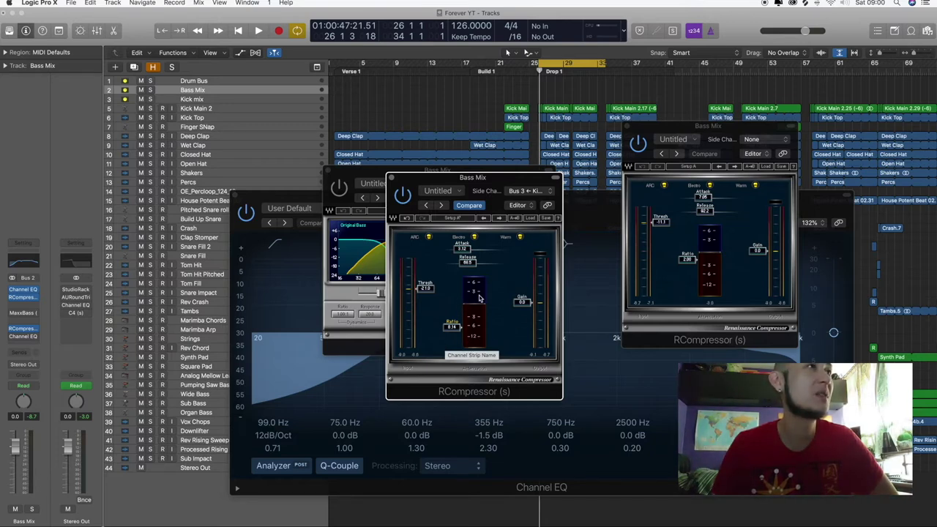
- Solo Bass Mix and Kick mix, play the drop to audition the kick-triggered compression, and clear the solos
left_click(150, 89)
left_click(150, 99)
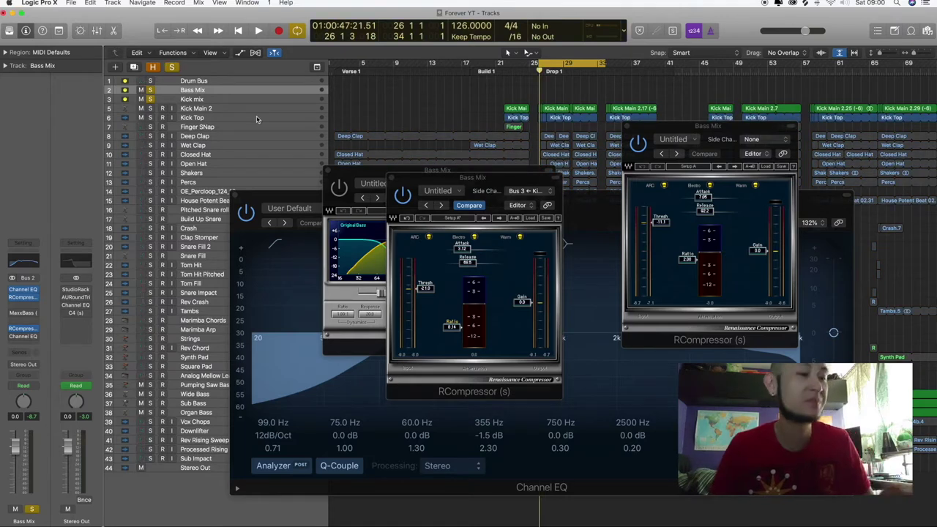
key("space")
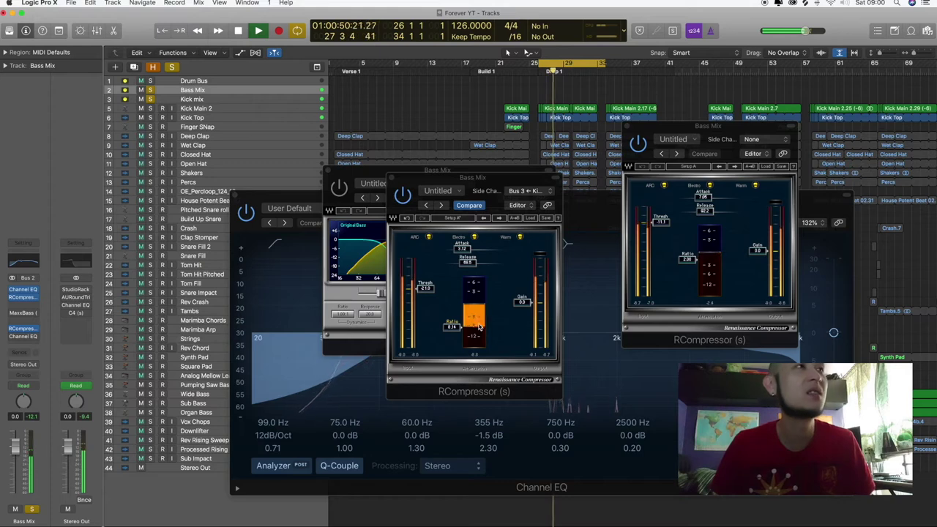
key("space")
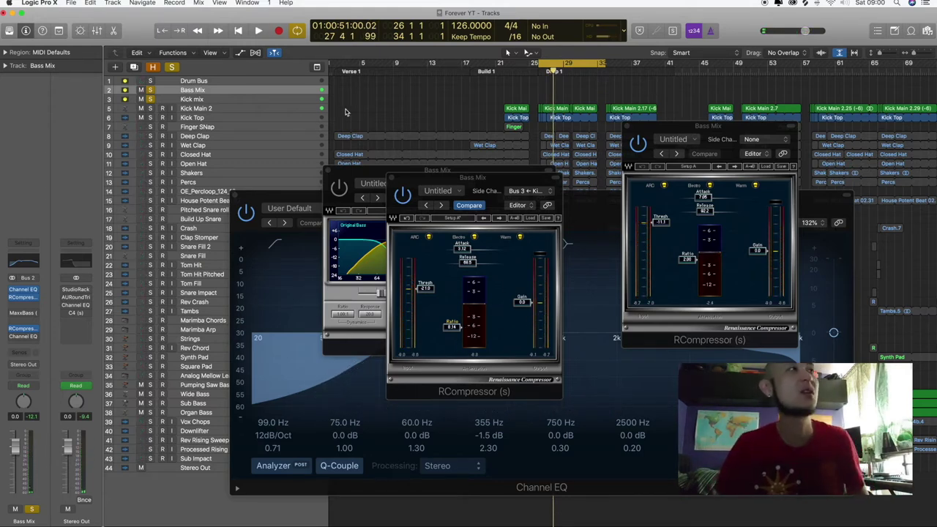
key("s")
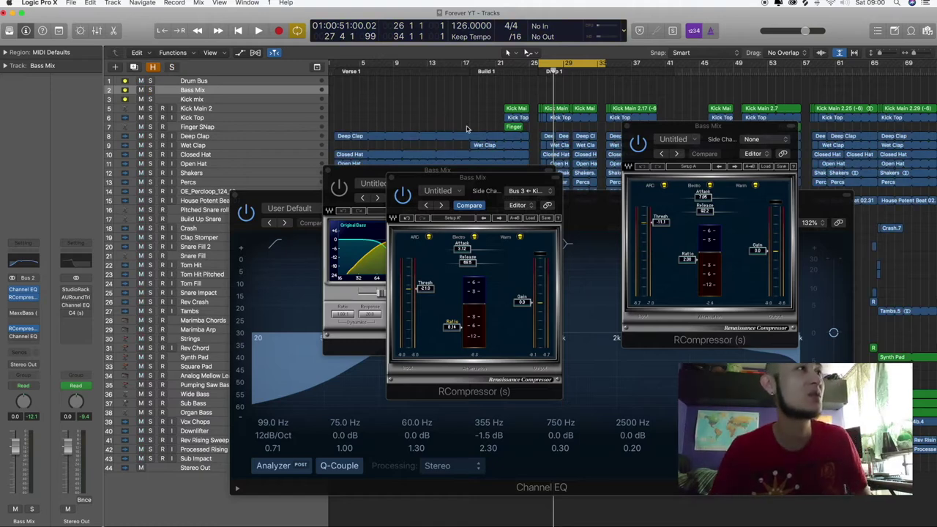
- Play the drop in the full mix with Kick mix selected, and stop with Bass Mix selected
left_click(254, 99)
key("space")
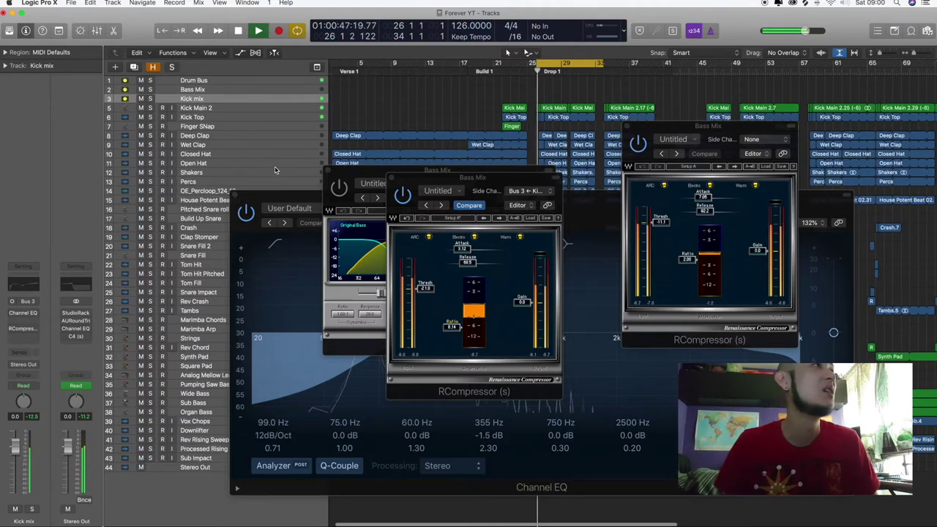
left_click(255, 89)
key("space")
- Open the last Channel EQ on Bass Mix, check its curve and analyzer during playback, and close its window
mouse_move(12, 336)
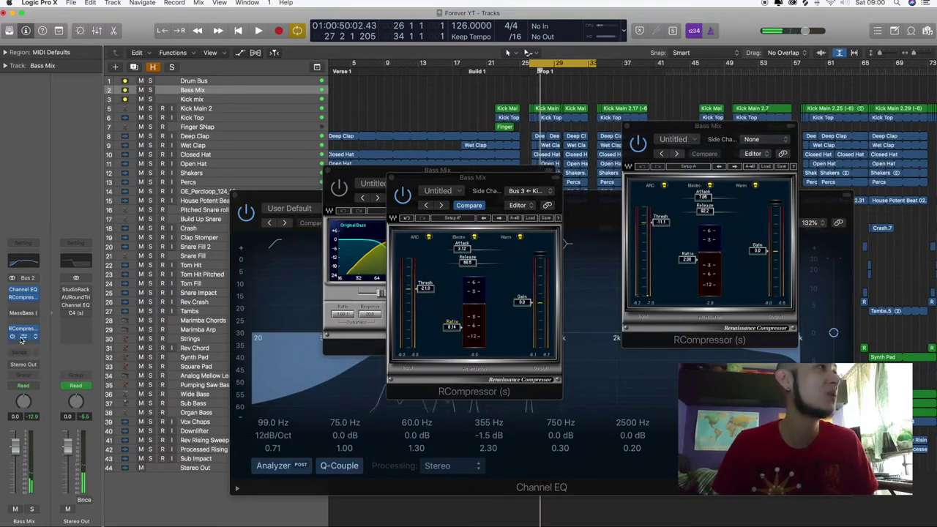
left_click(28, 337)
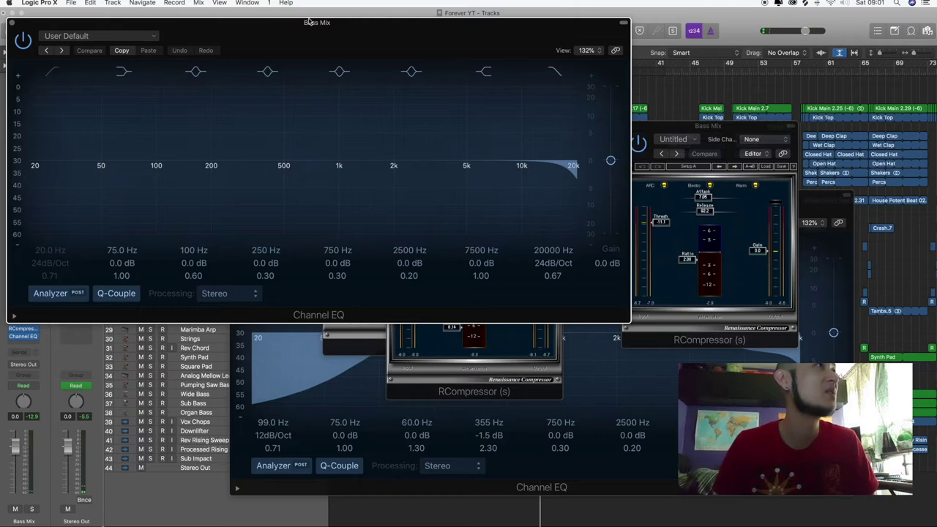
left_click_drag(311, 18, 550, 47)
key("space")
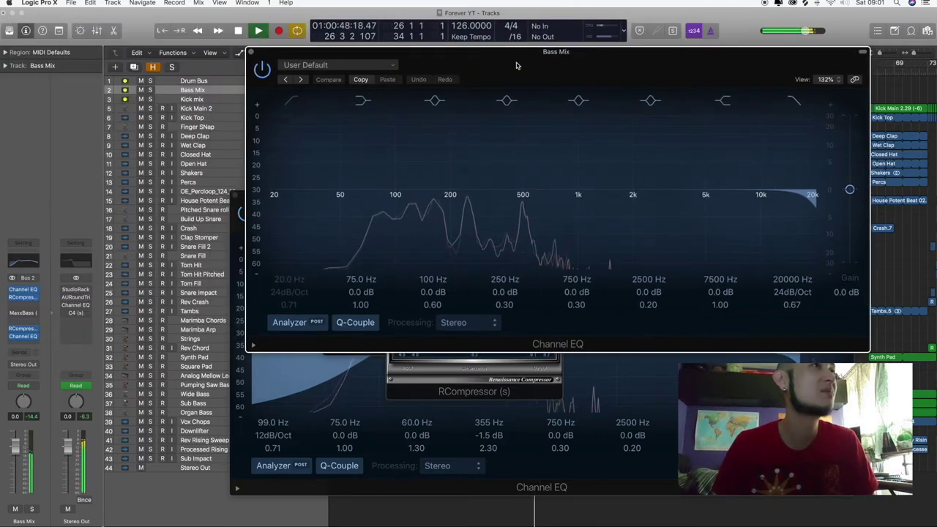
key("super+w")
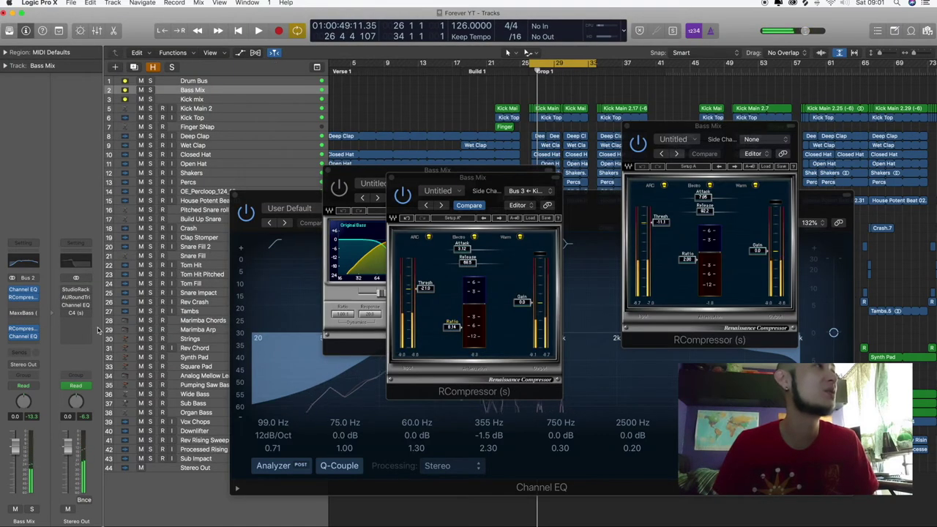
- Remove the last Channel EQ from the Bass Mix channel strip and close the remaining Channel EQ window
left_click(43, 335)
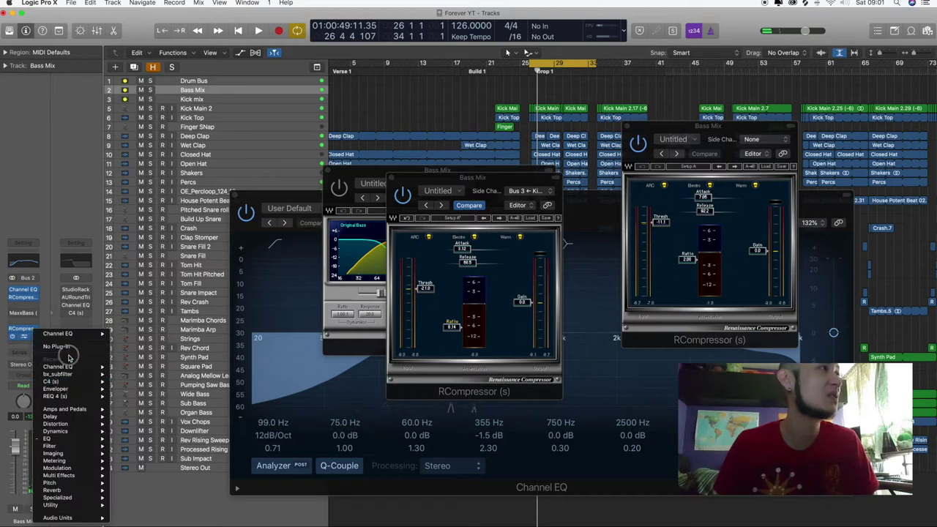
left_click(73, 352)
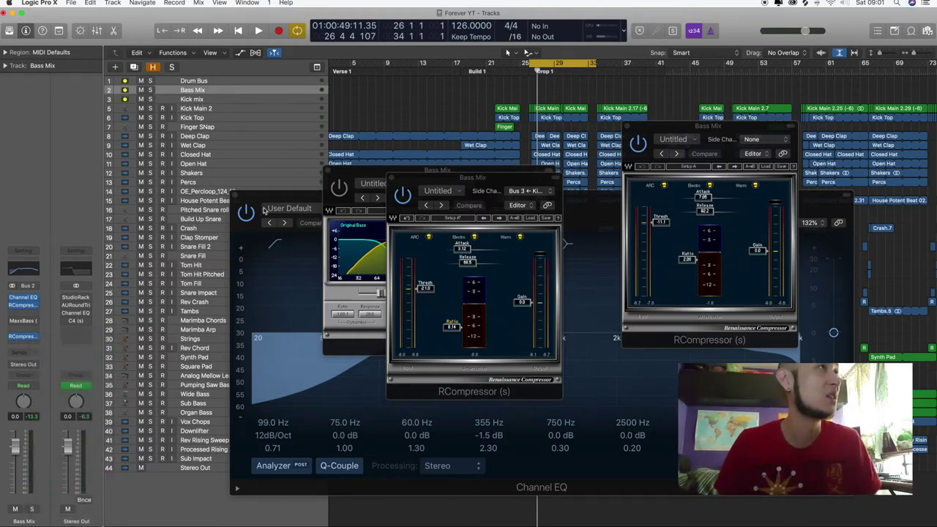
left_click(235, 196)
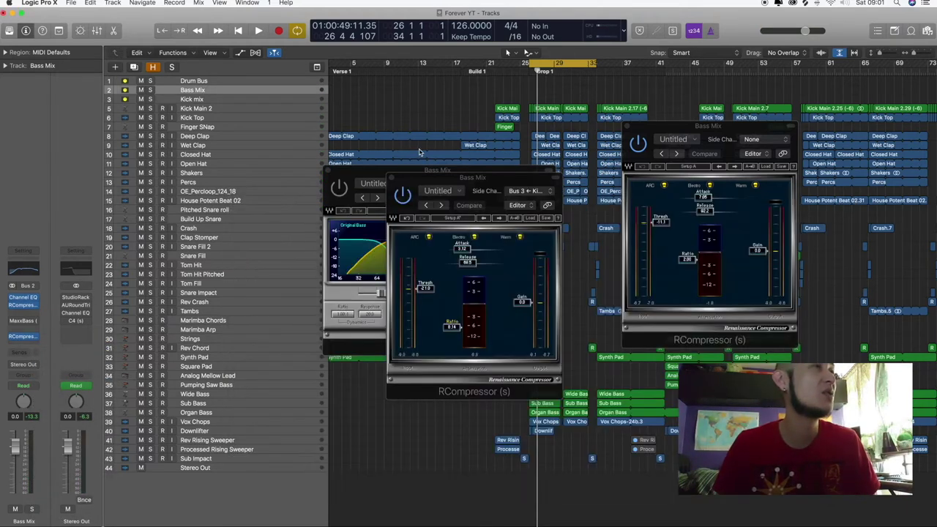
- Review the channel strips of the Wide Bass, Organ Bass and Sub Bass tracks
left_click(241, 395)
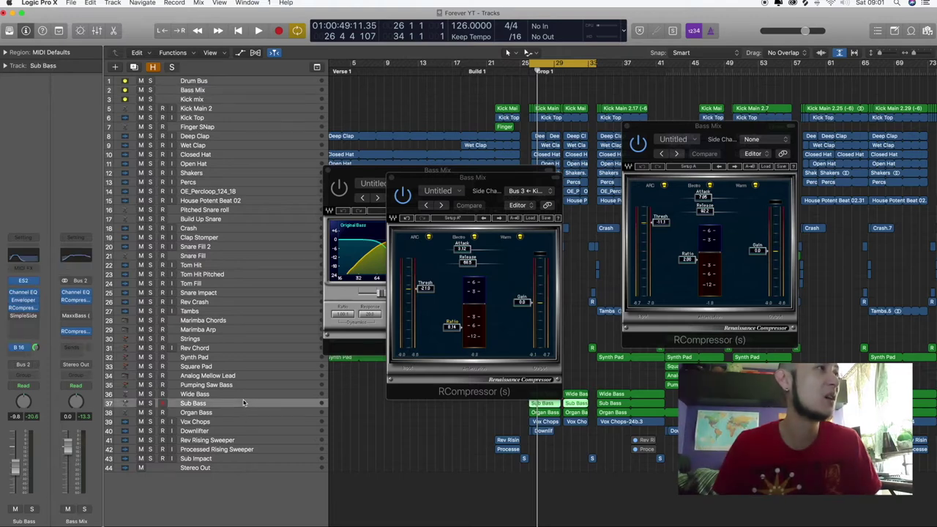
left_click(244, 414)
left_click(256, 405)
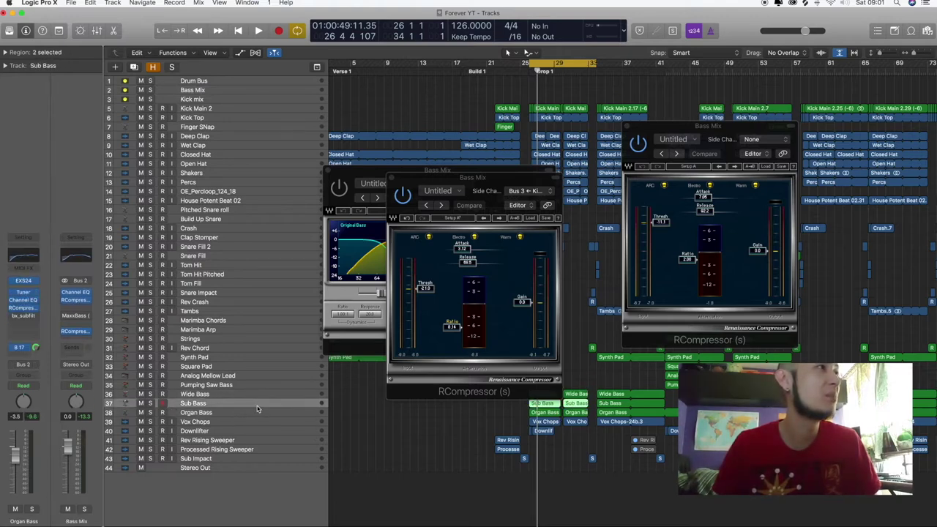
key("space")
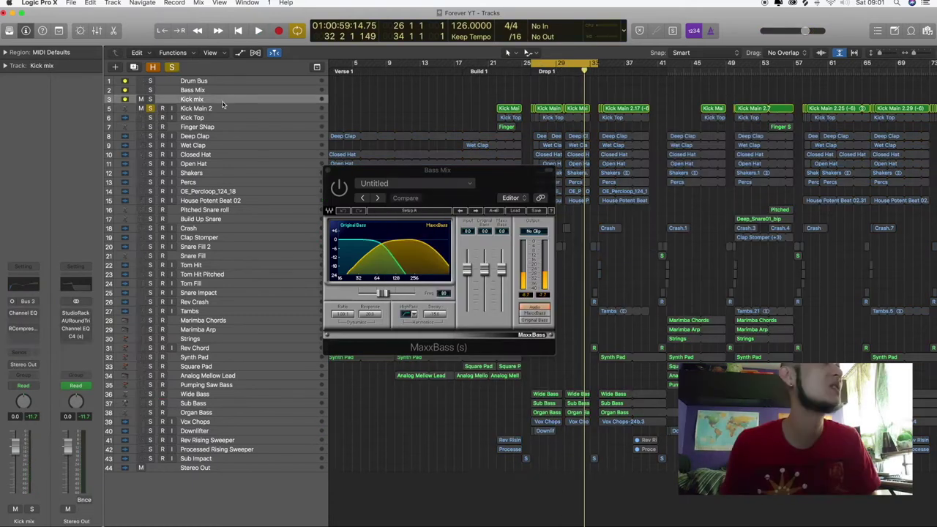
- Look over the Kick Main 2 and Kick Top channel strips, and play the drop with Kick Main 2 soloed
left_click(220, 109)
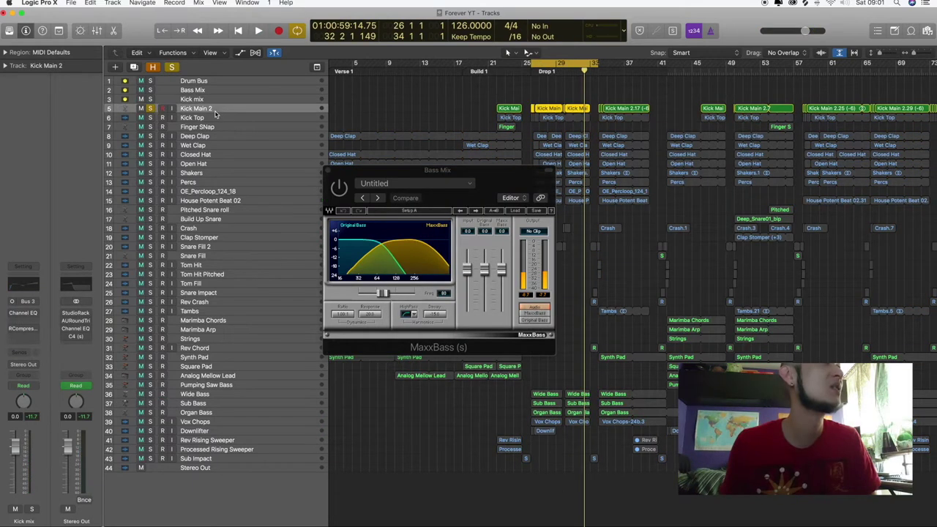
left_click(197, 119)
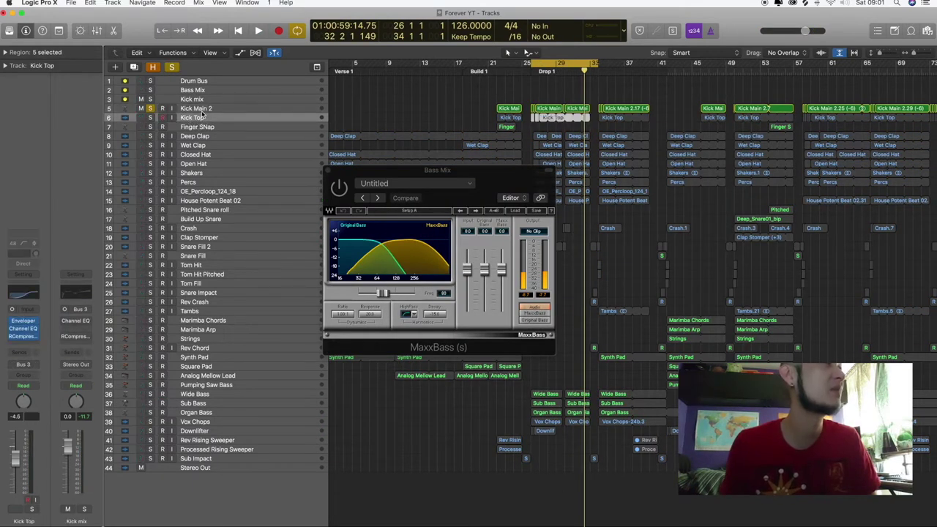
left_click(204, 109)
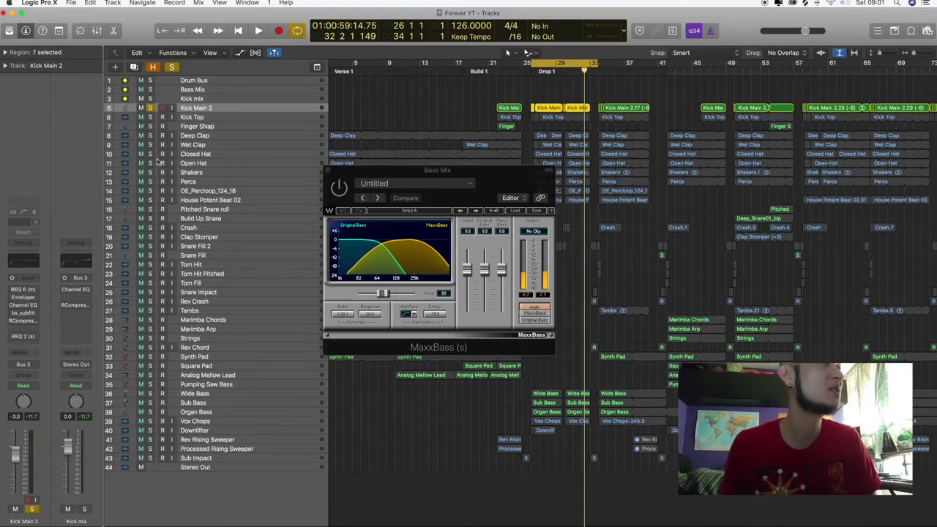
key("space")
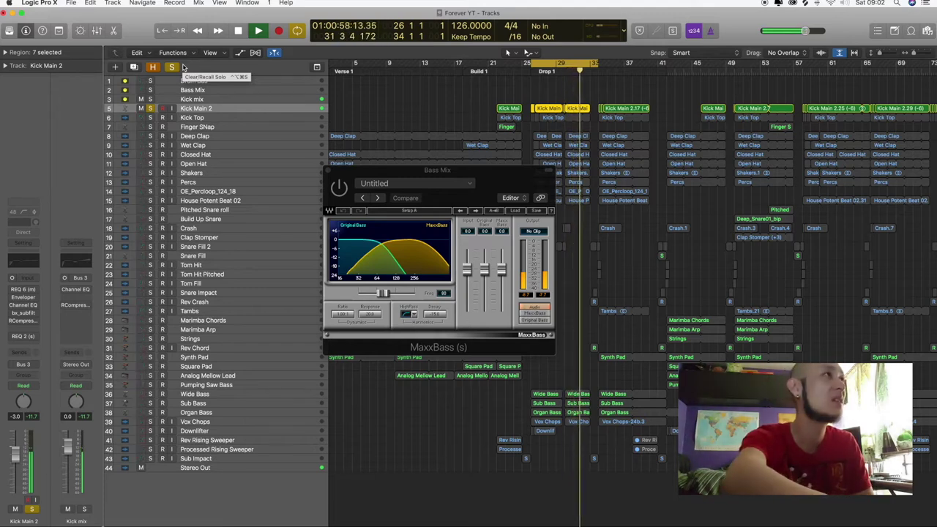
key("space")
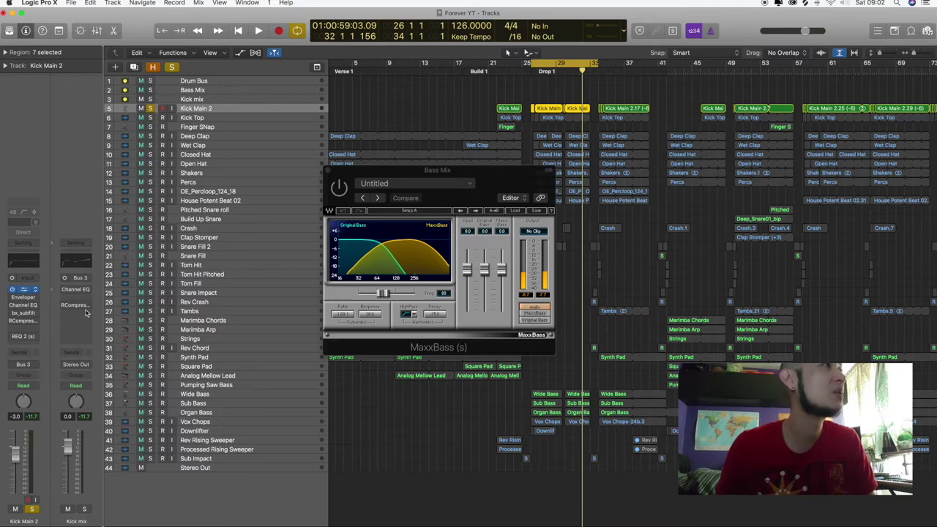
- Activate REQ 6 on Kick Main 2 and compare the soloed kick with the equalizer bypassed and active
left_click_drag(146, 22, 452, 111)
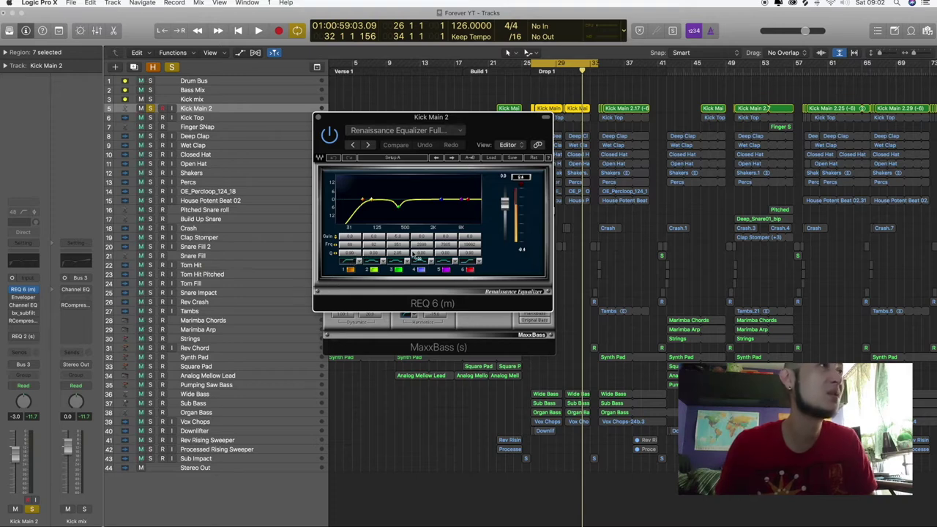
key("space")
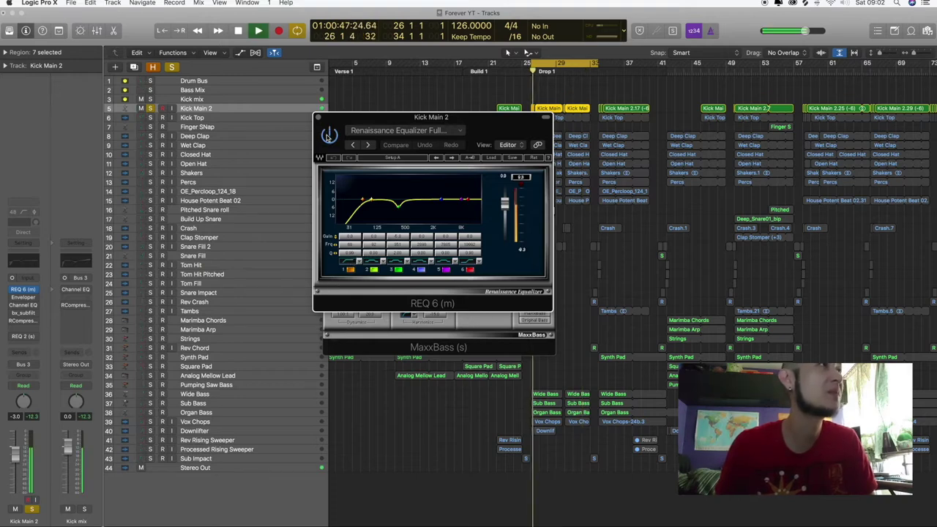
left_click(328, 137)
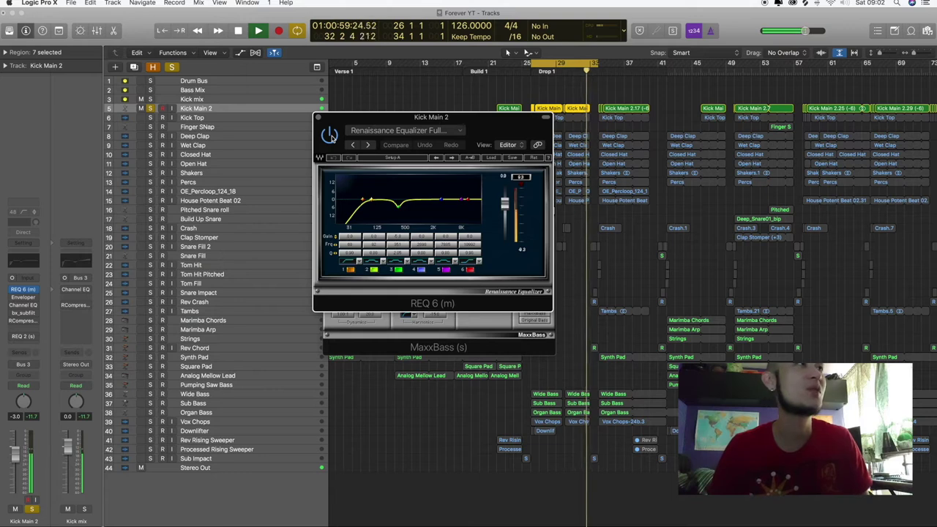
key("space")
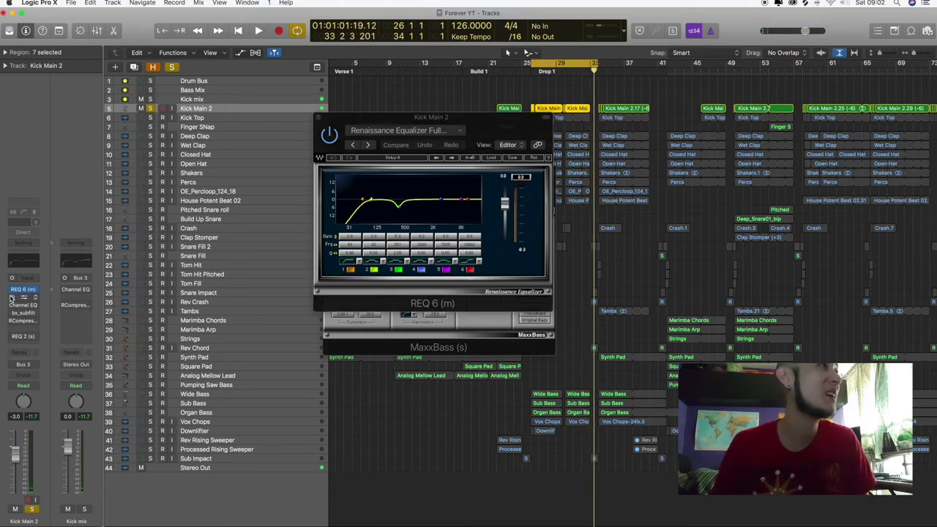
- Activate the Enveloper on Kick Main 2, open it during playback, and place its window beside the REQ 6
scroll(208, 196, "left", 1)
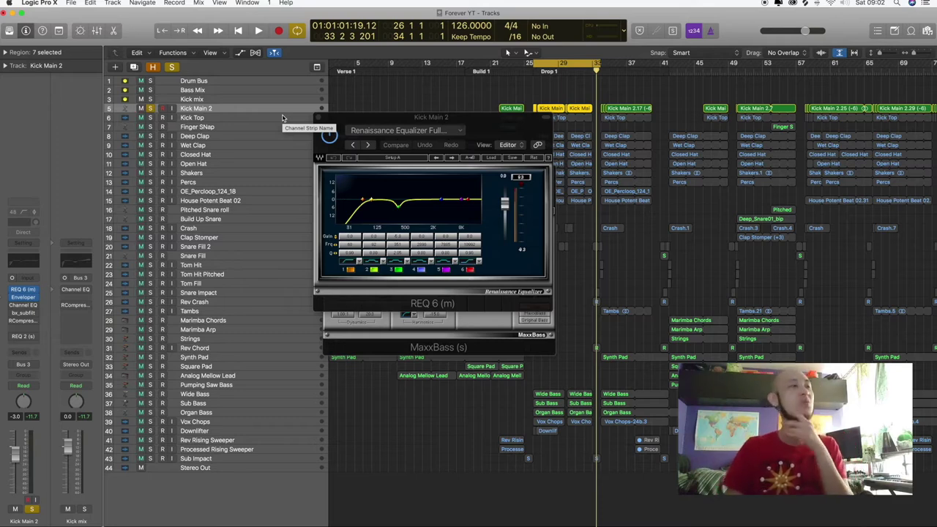
left_click(22, 297)
key("space")
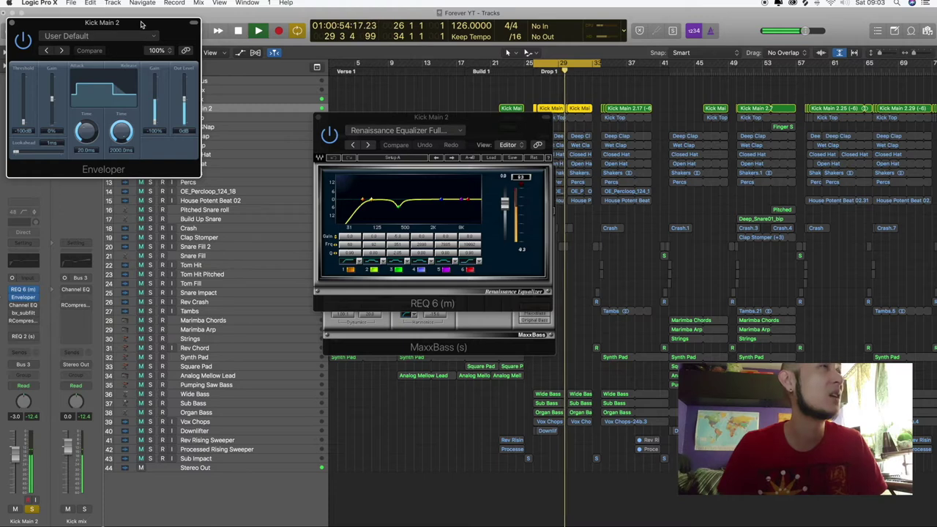
left_click_drag(142, 25, 602, 228)
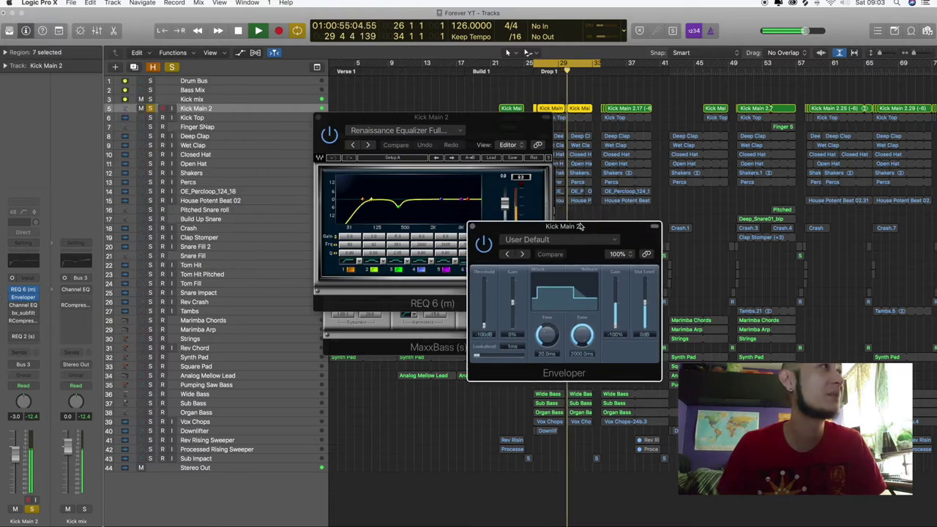
- Activate the Channel EQ on Kick Main 2 and compare the kick with it bypassed and active, leaving it on
left_click(30, 290)
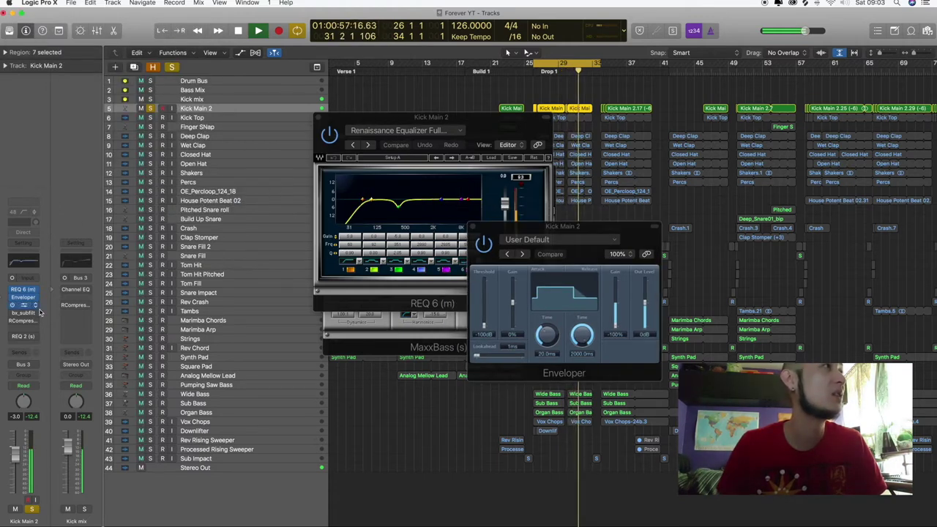
left_click(22, 263)
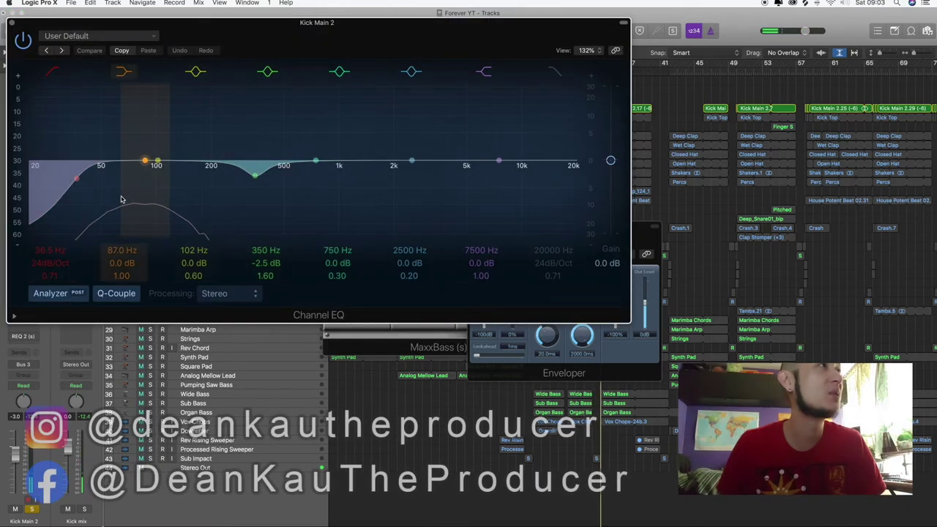
left_click(23, 43)
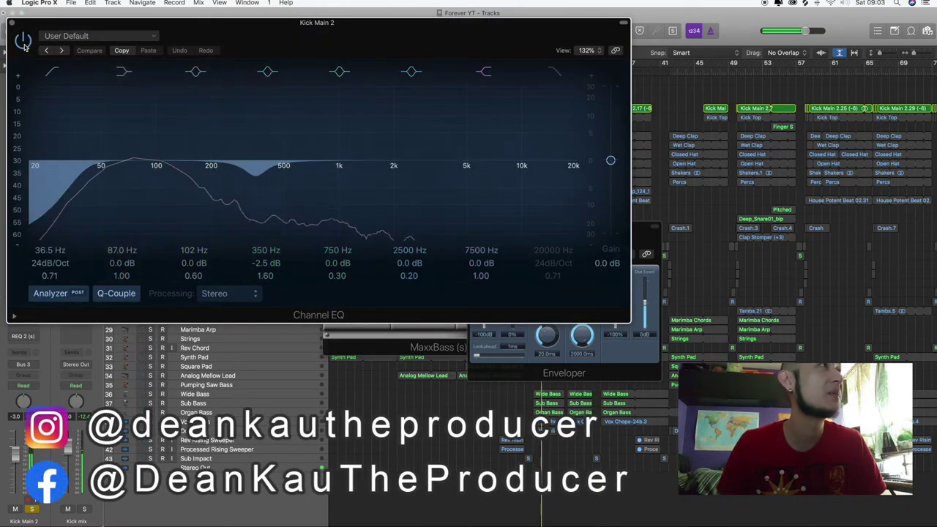
left_click(24, 44)
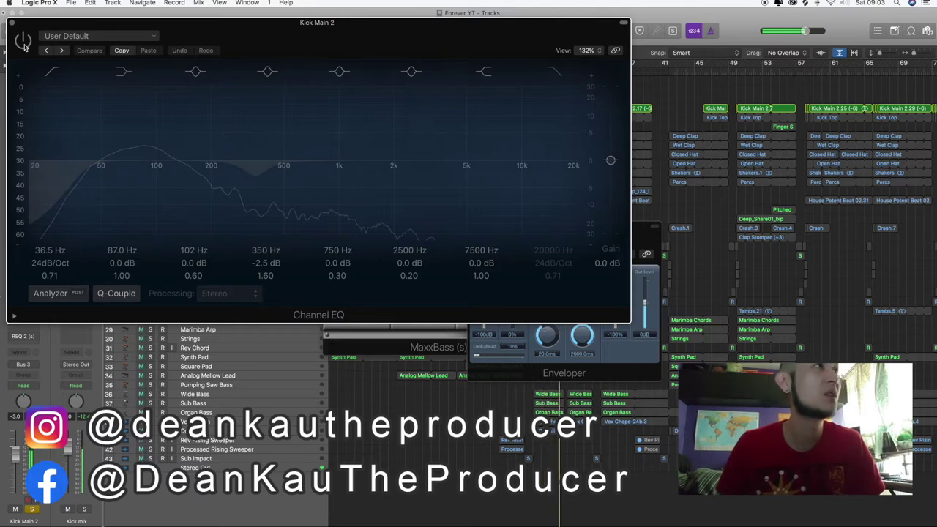
left_click(24, 44)
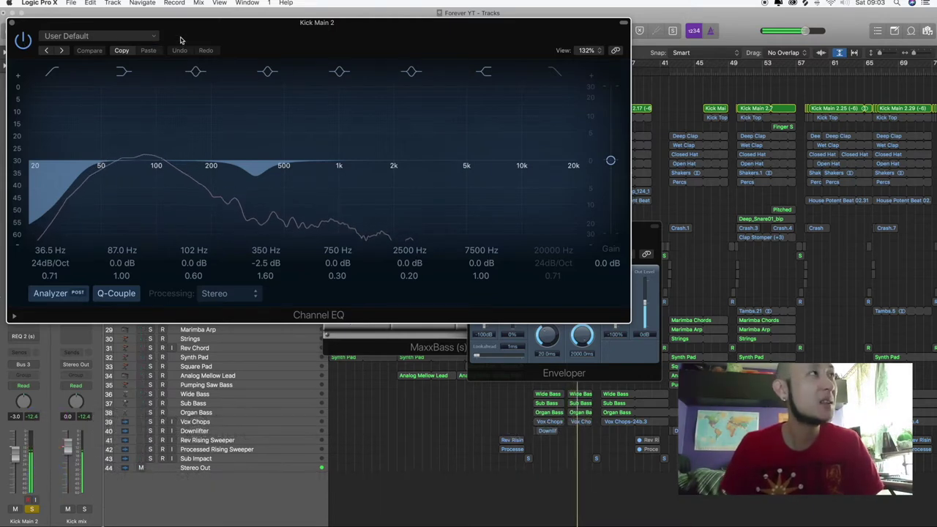
- Close the Channel EQ, then activate and open bx_subfilter on Kick Main 2, and place its window beside the other plug-ins
left_click_drag(180, 36, 218, 83)
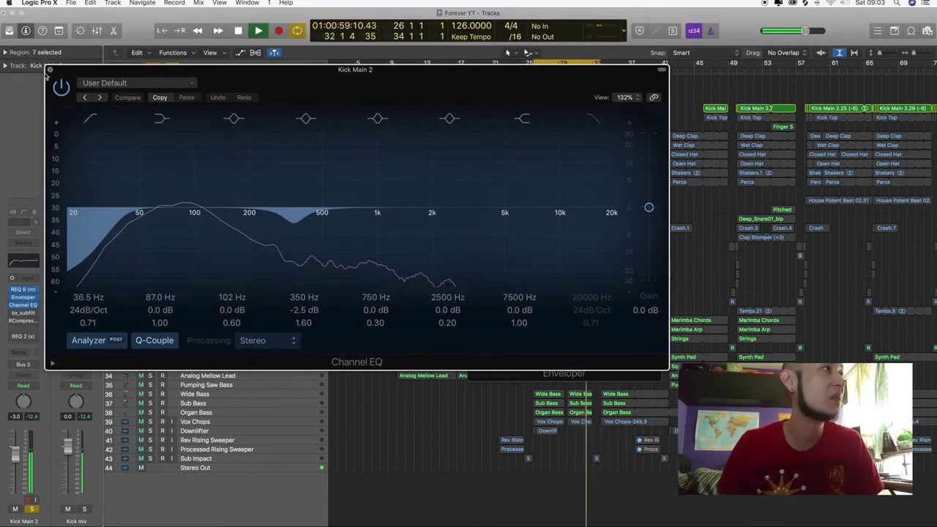
left_click(50, 69)
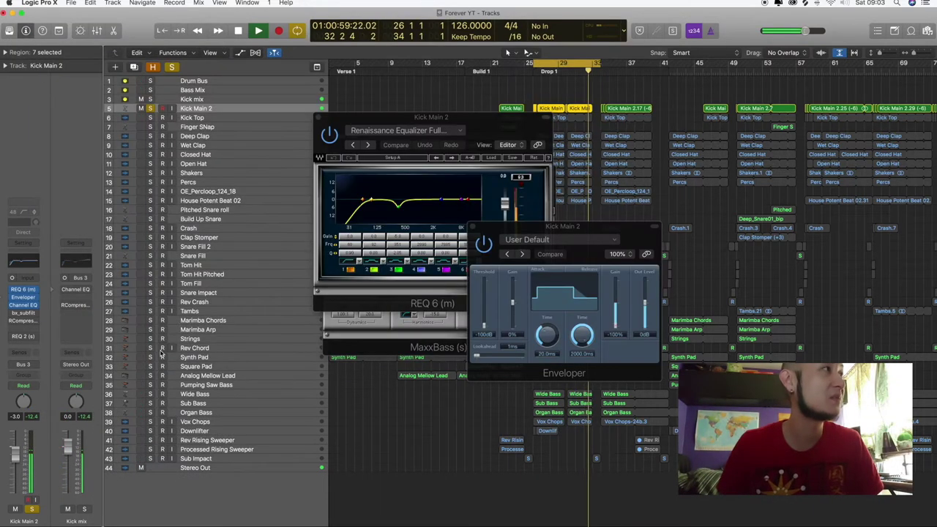
left_click(23, 312)
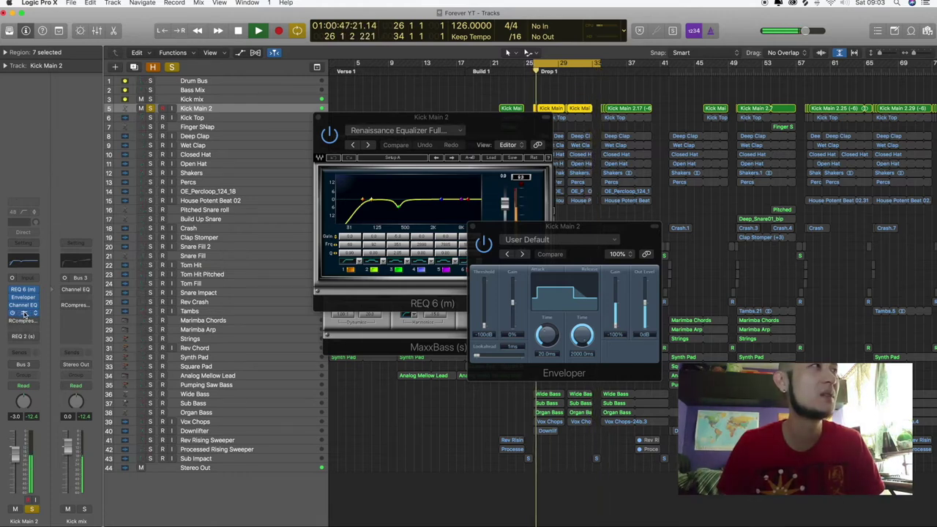
left_click_drag(161, 37, 379, 153)
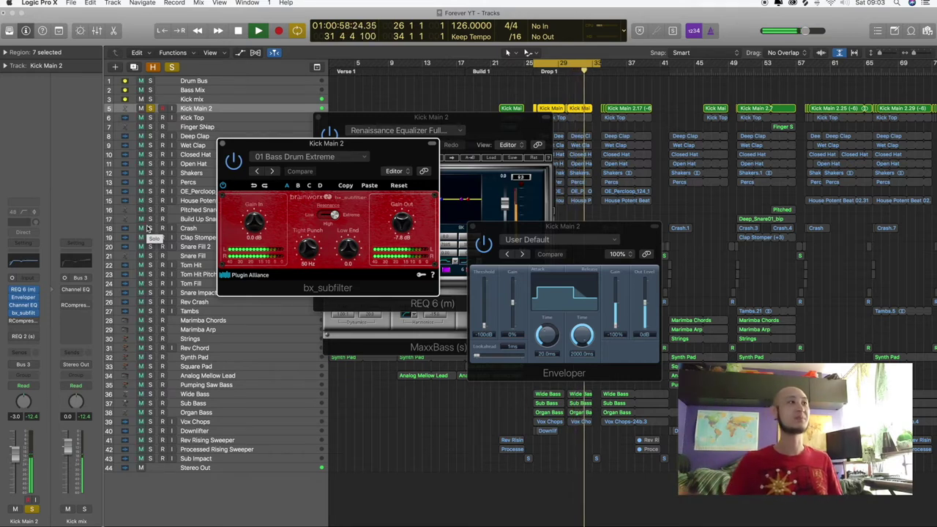
key("space")
left_click_drag(234, 182, 262, 192)
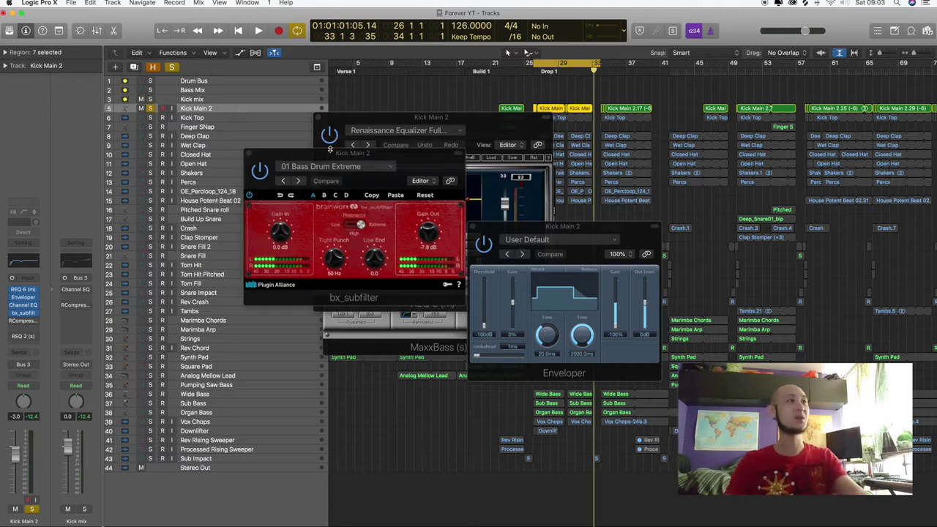
- Play the soloed Kick Main 2 and compare it with bx_subfilter bypassed and active
key("space")
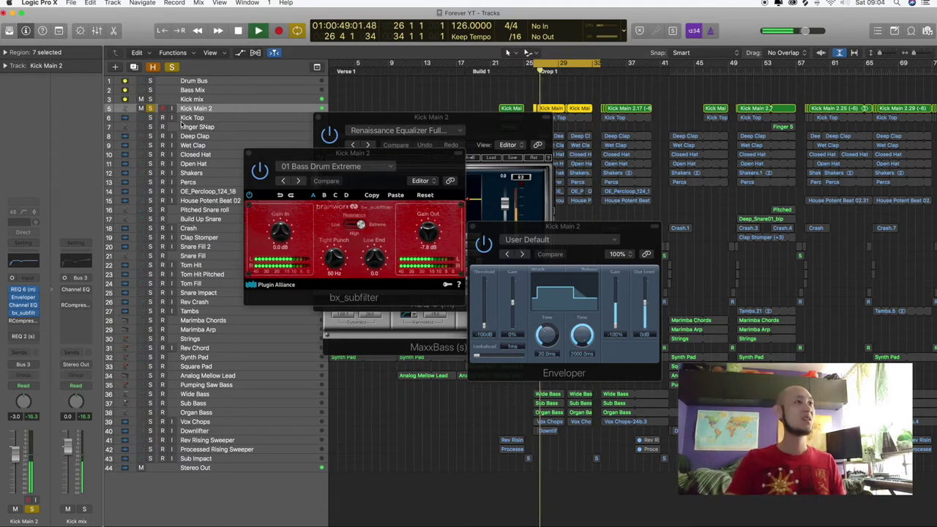
left_click(260, 170)
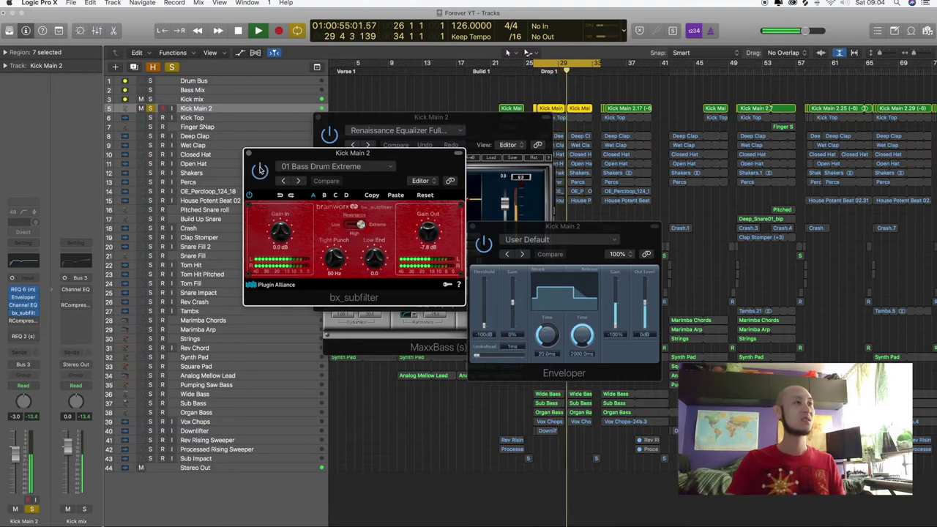
left_click(260, 169)
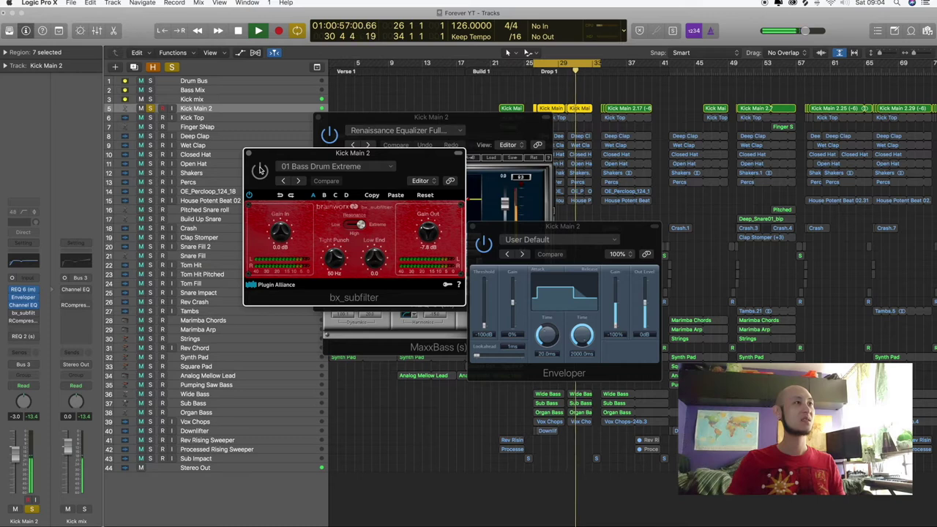
left_click(259, 169)
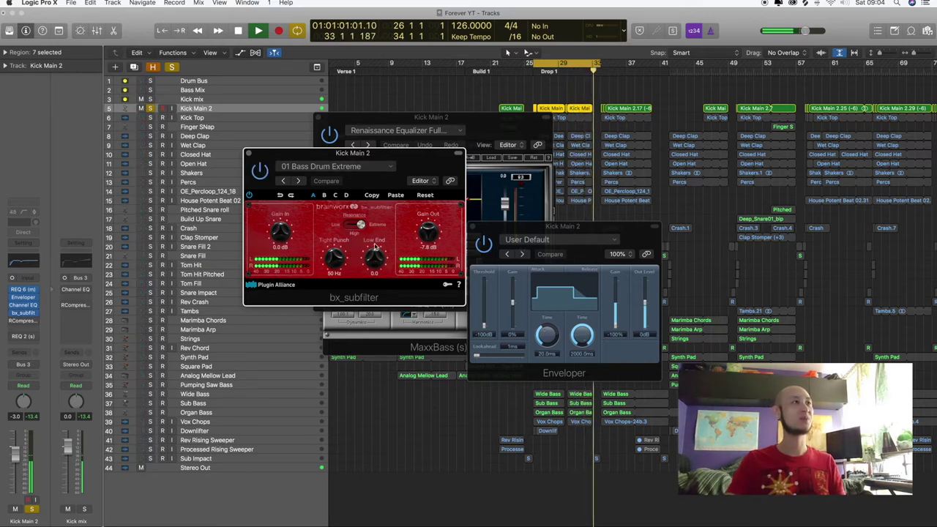
- Set the bx_subfilter resonance to High and Gain Out to -2.7 dB, comparing the kick against the bypassed signal
left_click(342, 230)
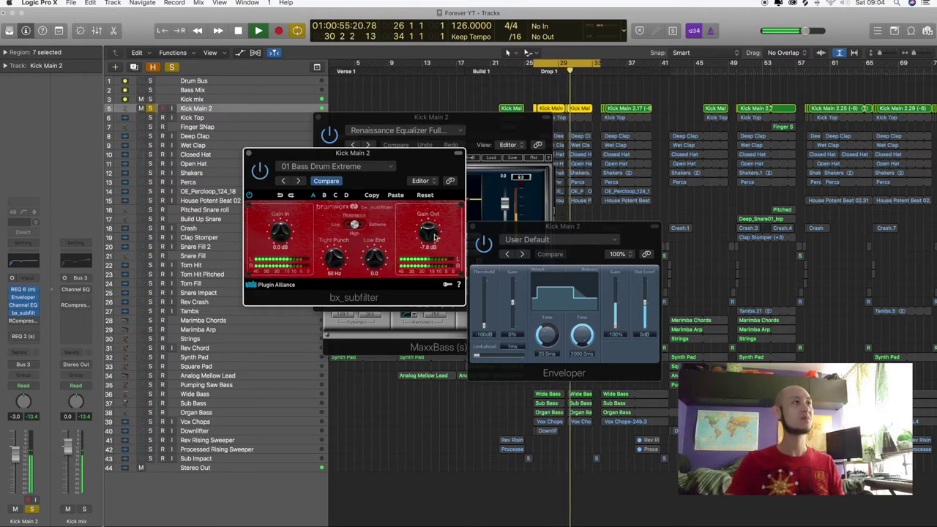
left_click_drag(426, 228, 422, 231)
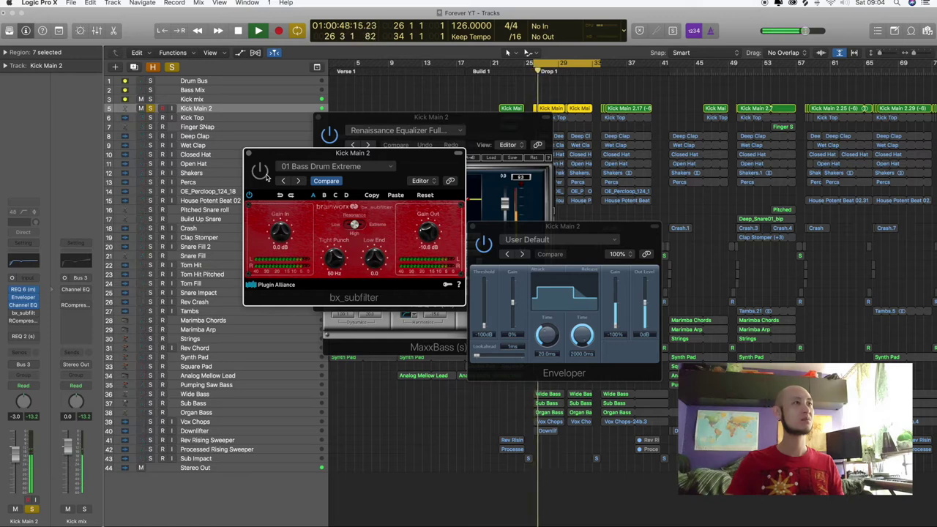
left_click(266, 176)
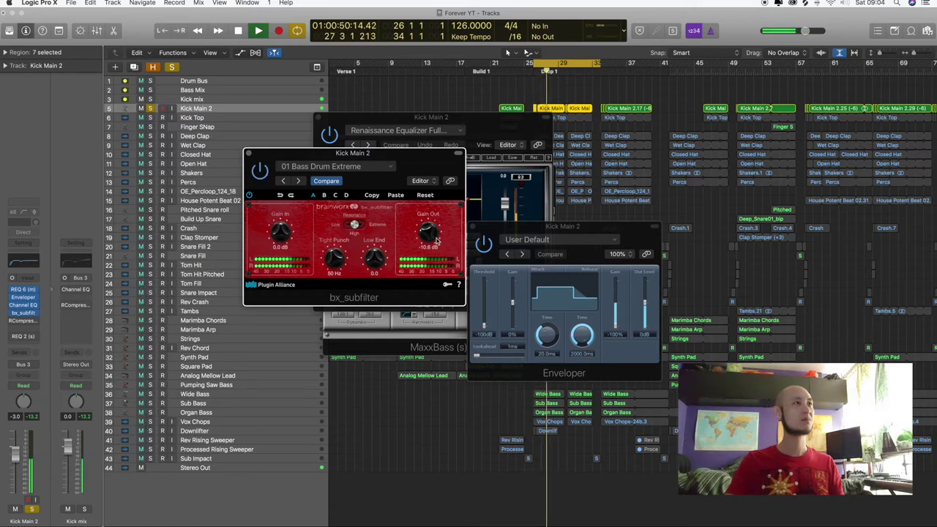
left_click_drag(426, 231, 425, 221)
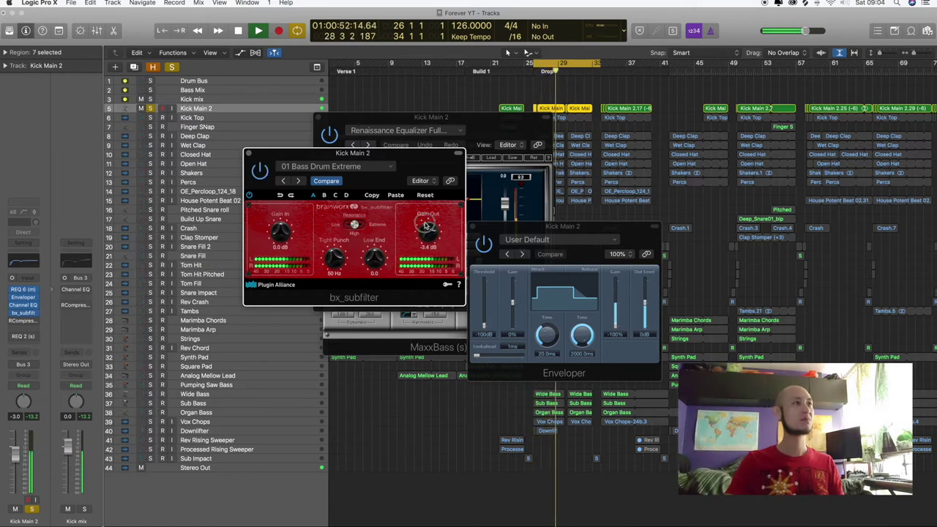
left_click(261, 171)
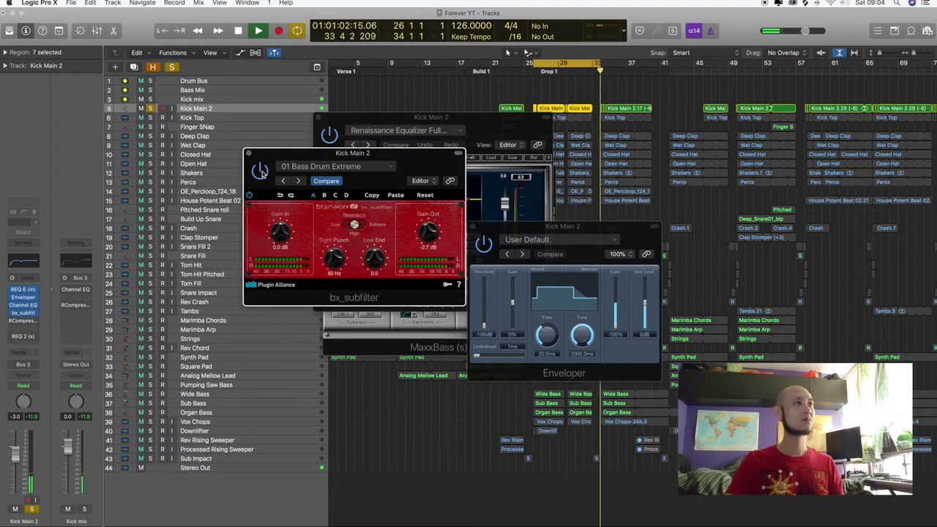
- Solo Kick Top together with Kick Main 2 and look at both channel strips during playback
left_click(150, 118)
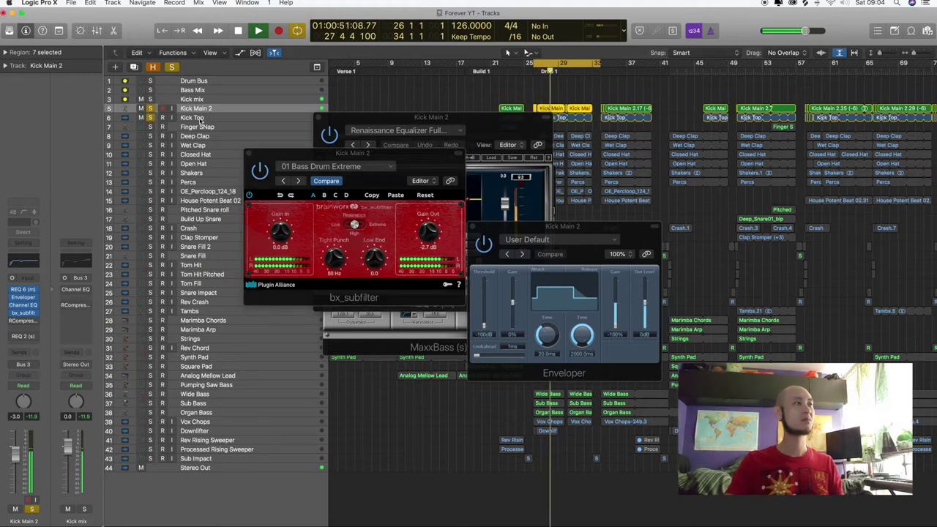
left_click(212, 117)
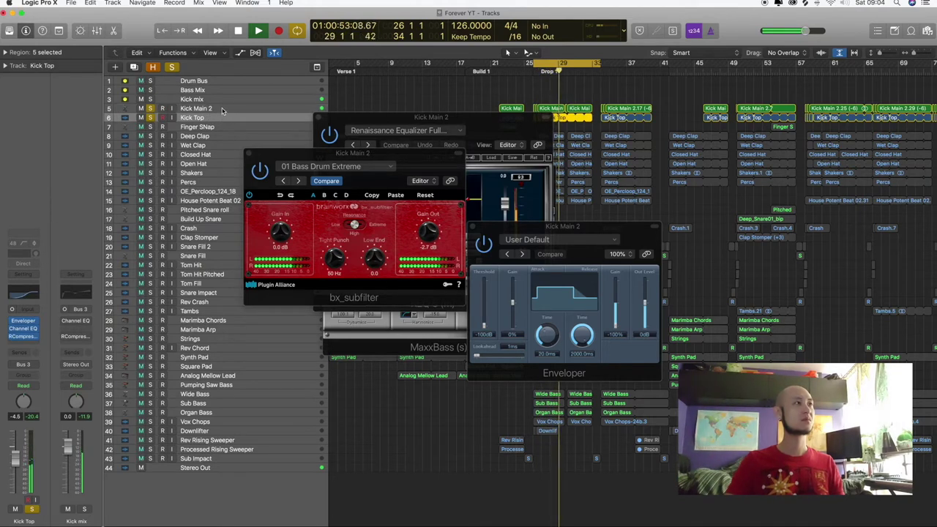
left_click(220, 109)
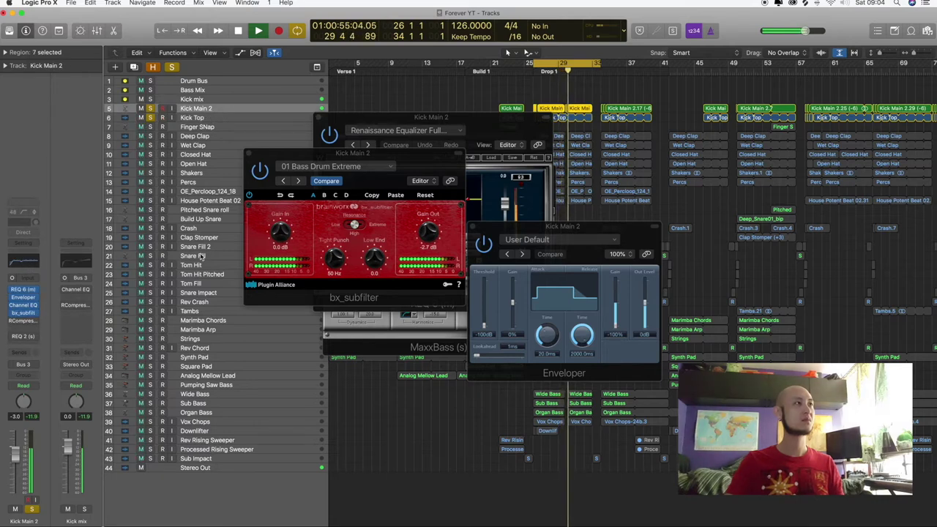
- Enable the high cut in Kick Main 2's Channel EQ at 2750 Hz and 12 dB/Oct, compare with bypass, and close it
key("v")
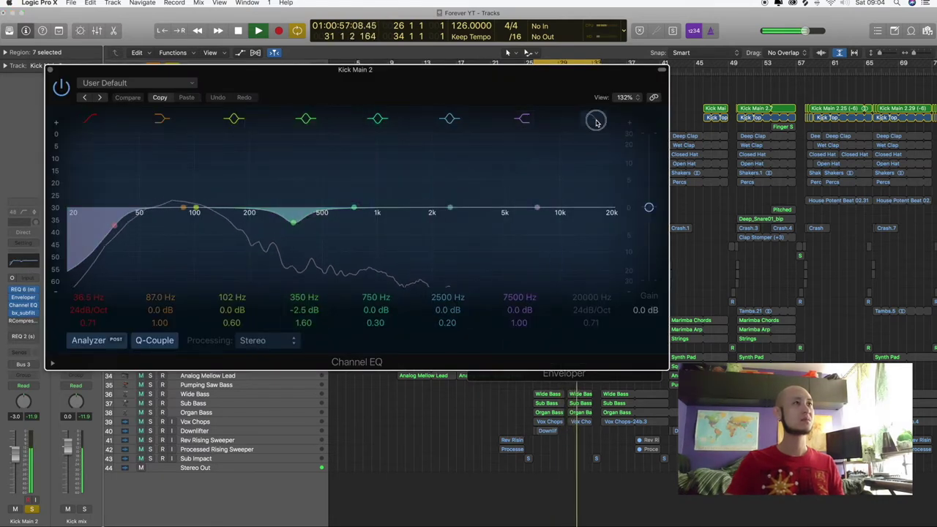
left_click(596, 122)
left_click_drag(608, 255, 437, 298)
left_click_drag(591, 310, 592, 316)
left_click(61, 85)
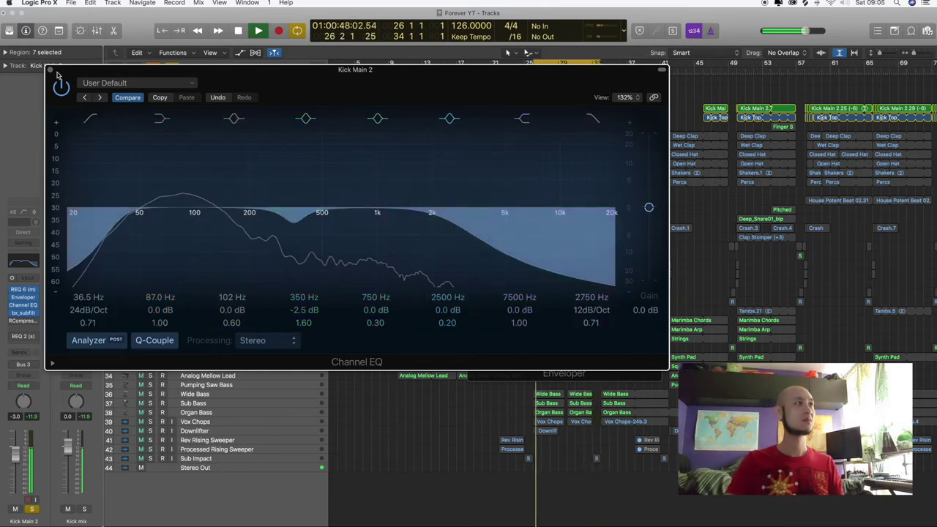
left_click(50, 70)
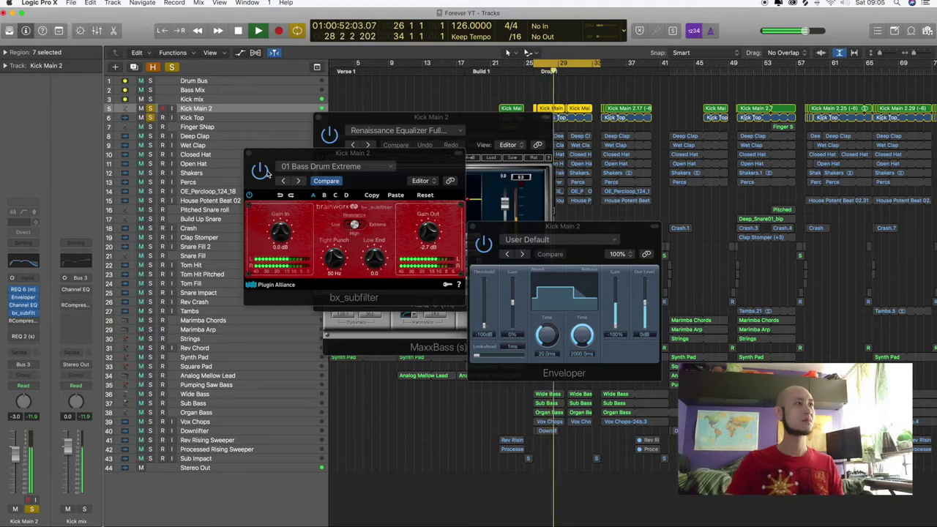
- Compare bx_subfilter bypassed and active with both kicks playing and with only Kick Main 2 soloed, then stop playback
left_click(260, 171)
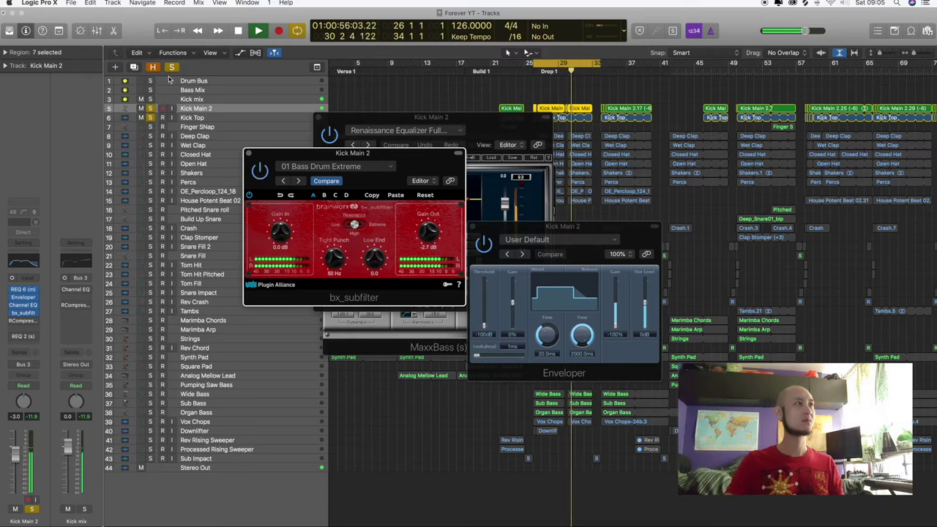
left_click(258, 170)
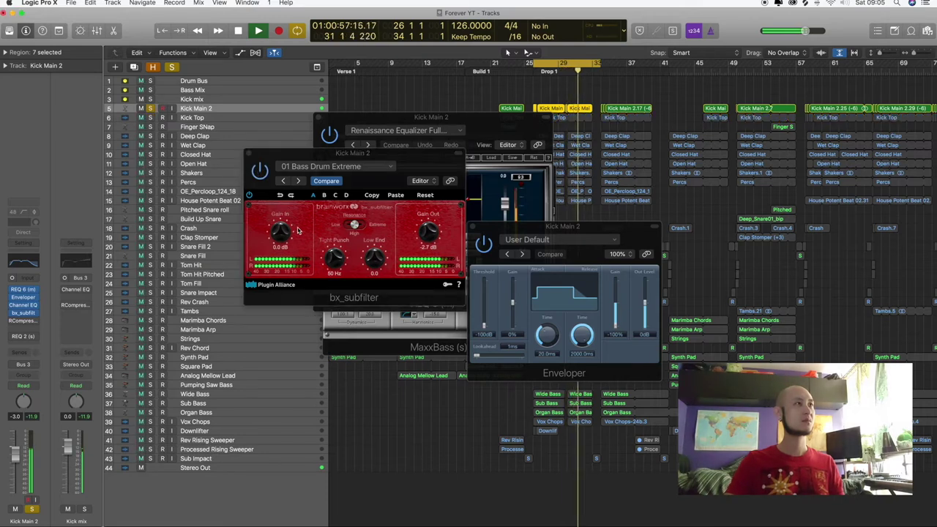
left_click(258, 171)
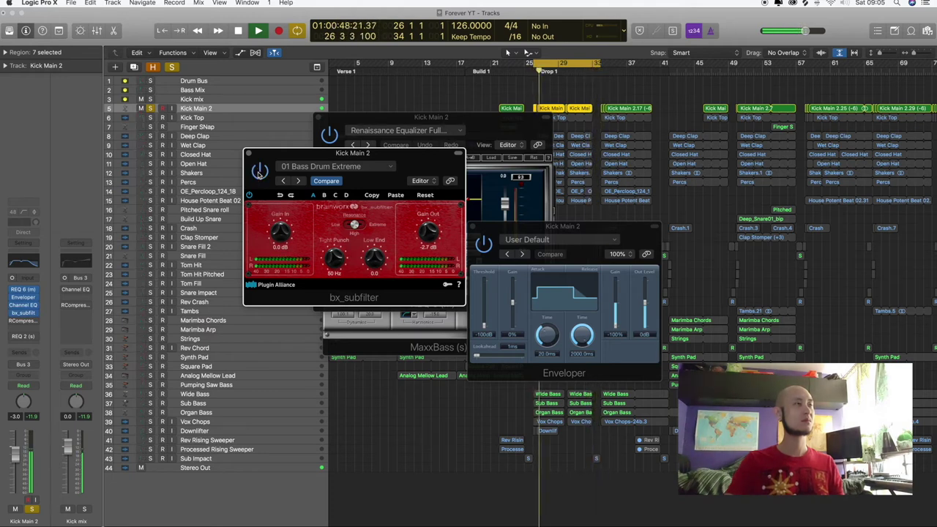
key("space")
- Select Kick Top, solo it on its own, and play a short passage of the drop
left_click(179, 117)
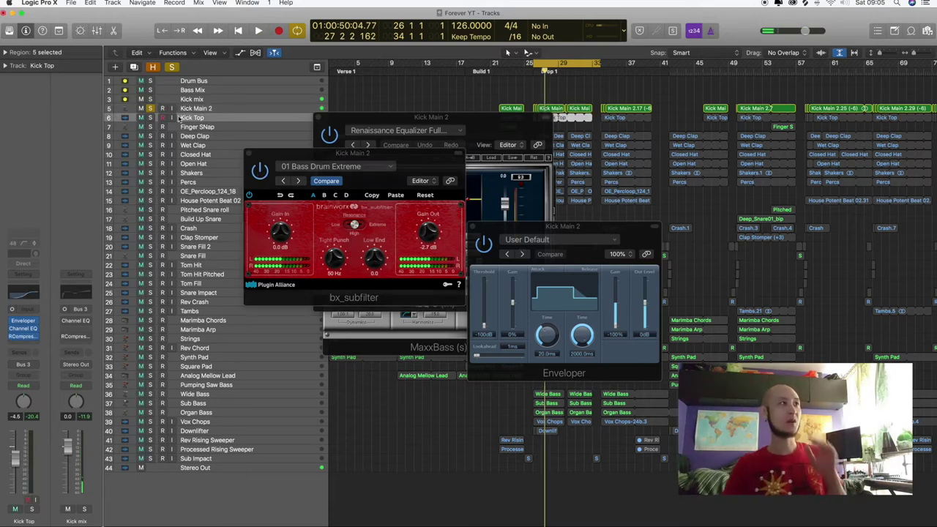
left_click(150, 118)
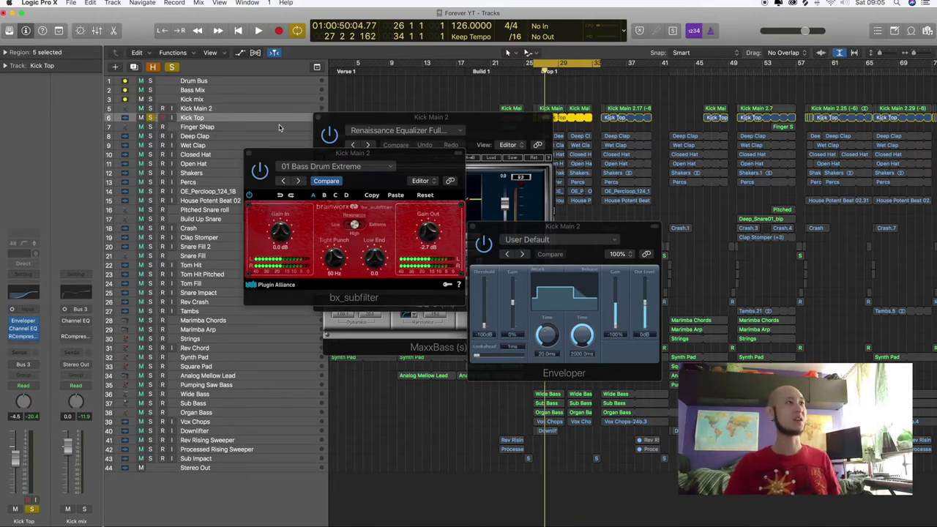
key("space")
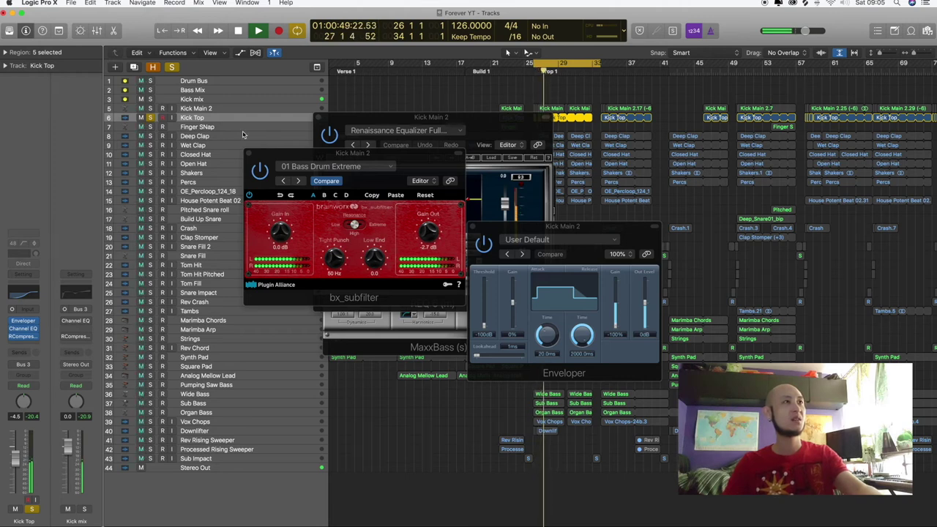
key("space")
- Solo Kick Main 2 along with Kick Top and play a short passage of the two kicks together
left_click(225, 111)
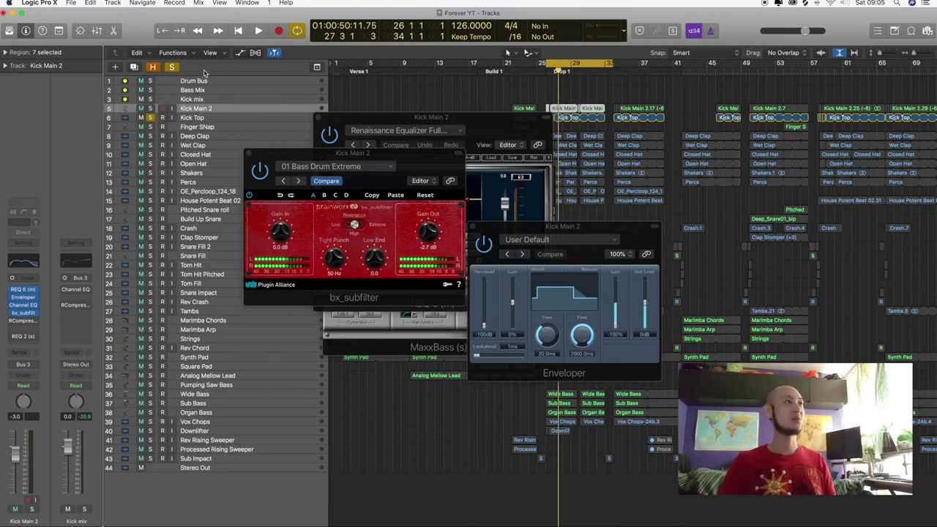
left_click(152, 108)
key("space")
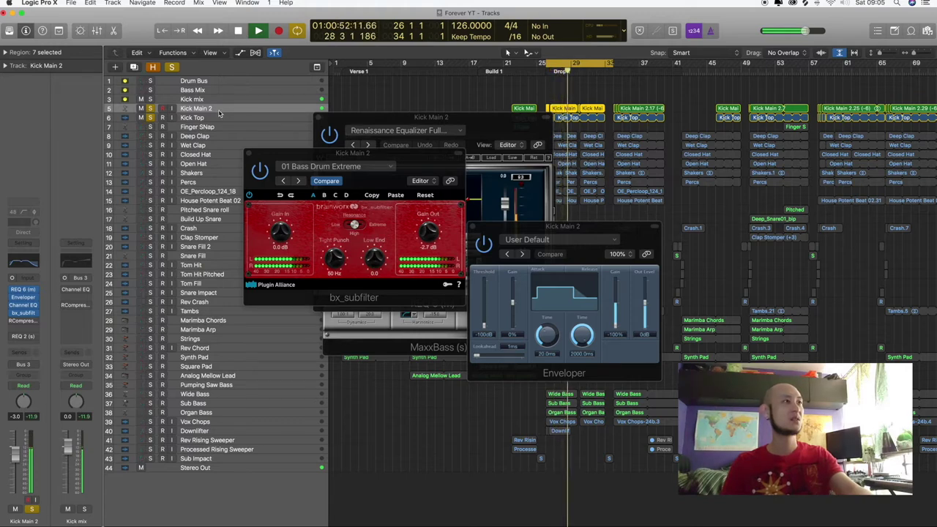
key("space")
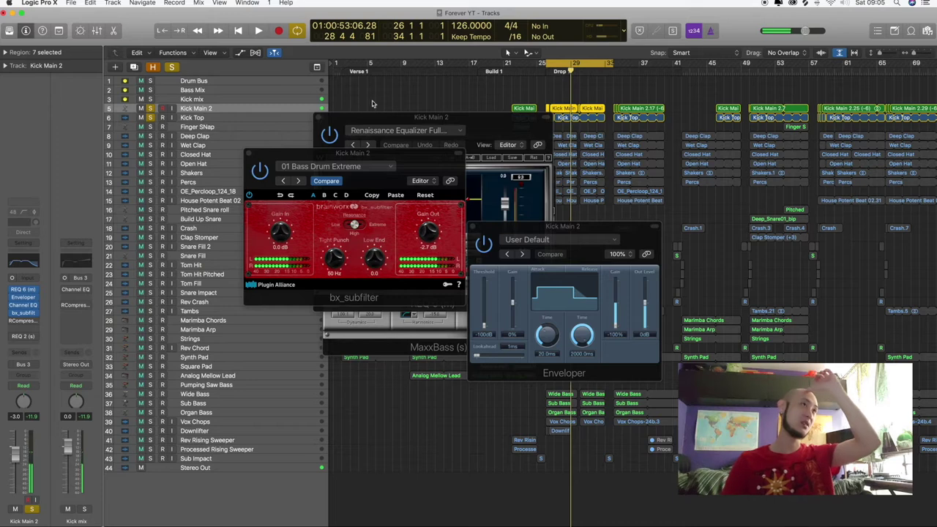
- Open RCompressor on Kick Main 2 during playback, activate it, compare it with bypass, and close its window
left_click(378, 104)
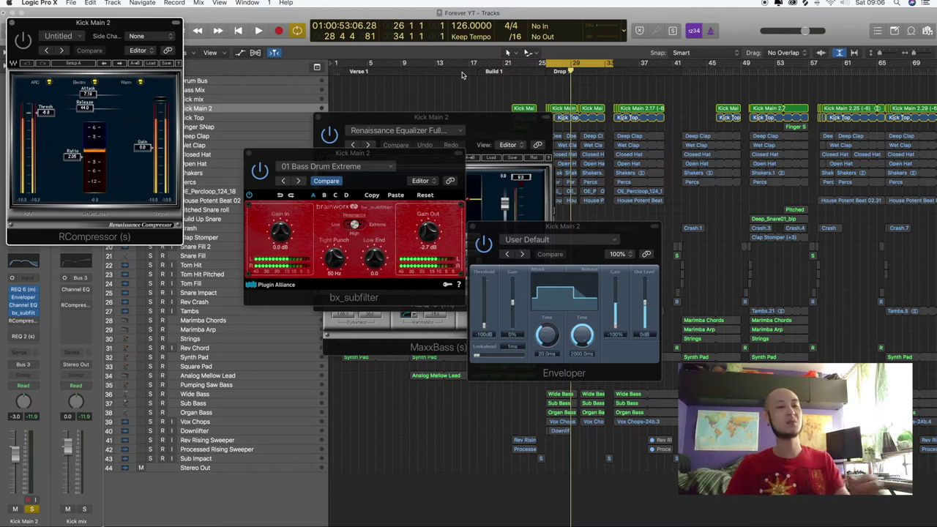
key("space")
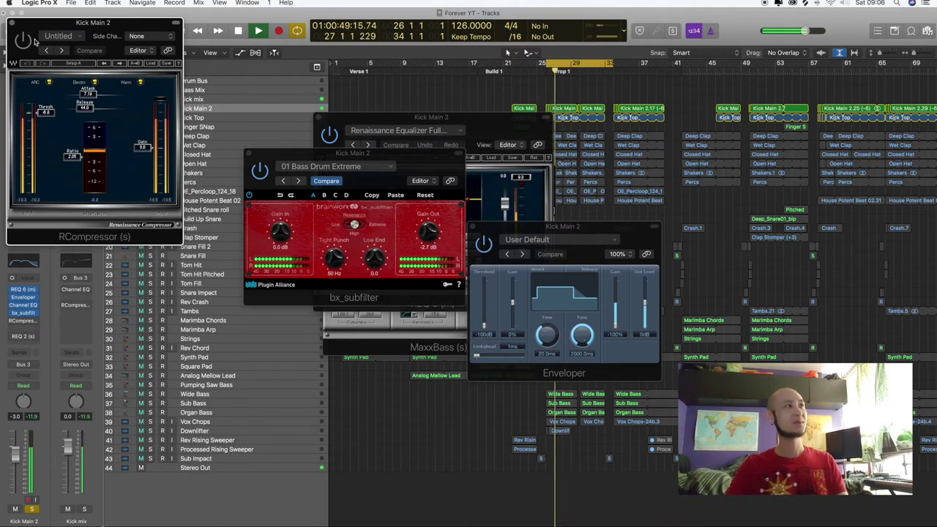
left_click_drag(35, 42, 267, 113)
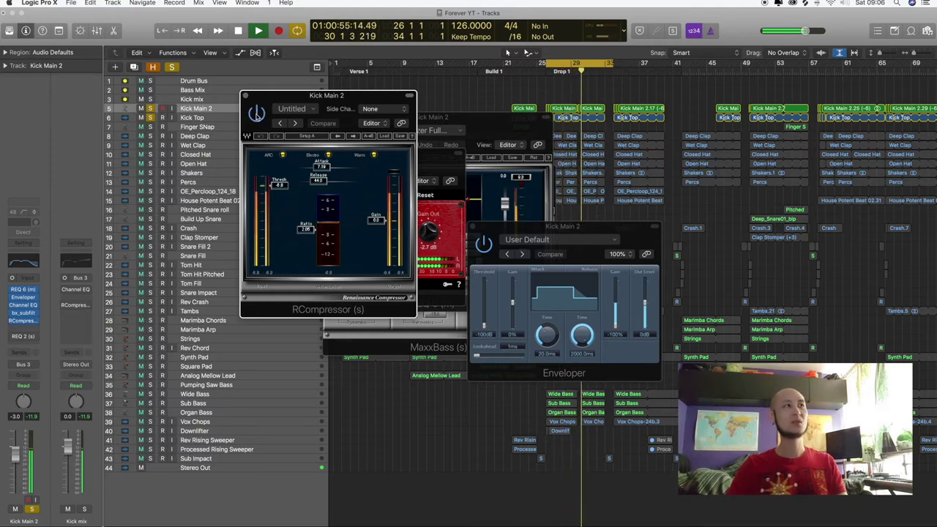
left_click(256, 113)
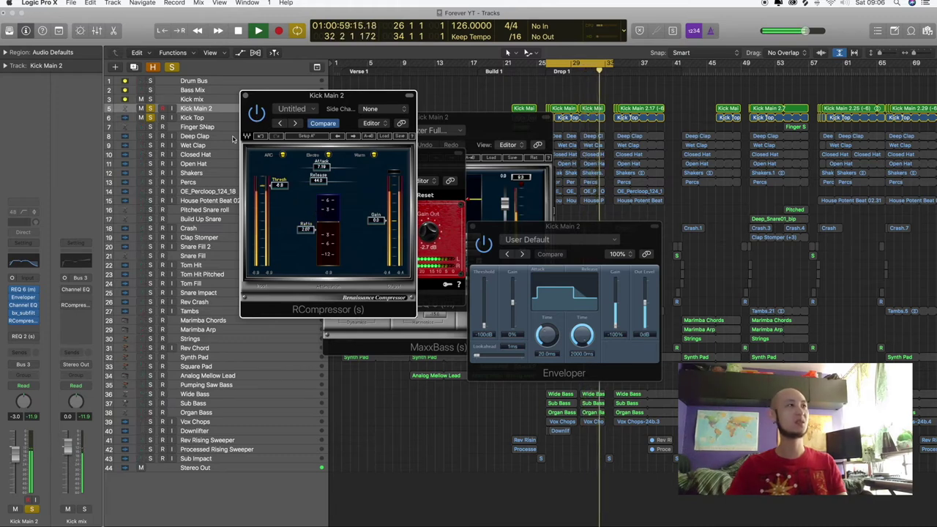
left_click(22, 321)
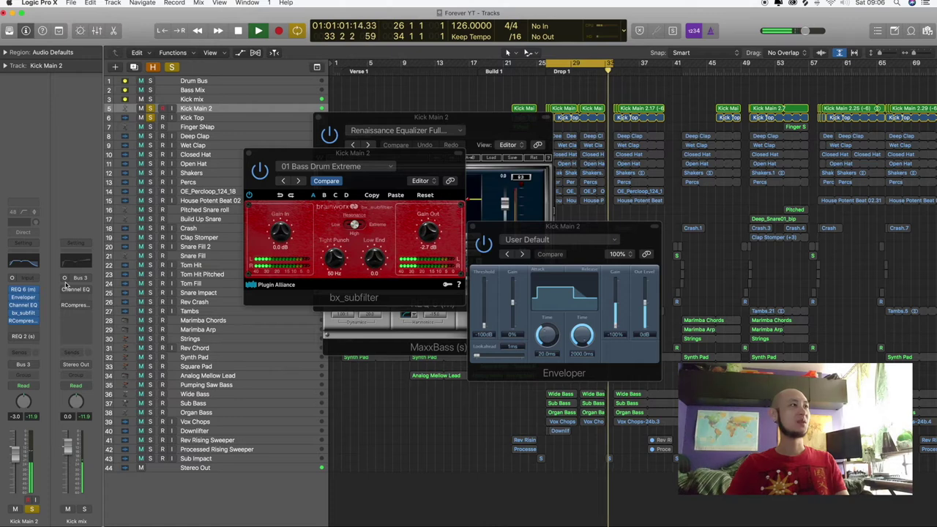
- Open REQ 2 on Kick Main 2 during playback, compare it active and bypassed, then clear the solos and stop playback
left_click(24, 337)
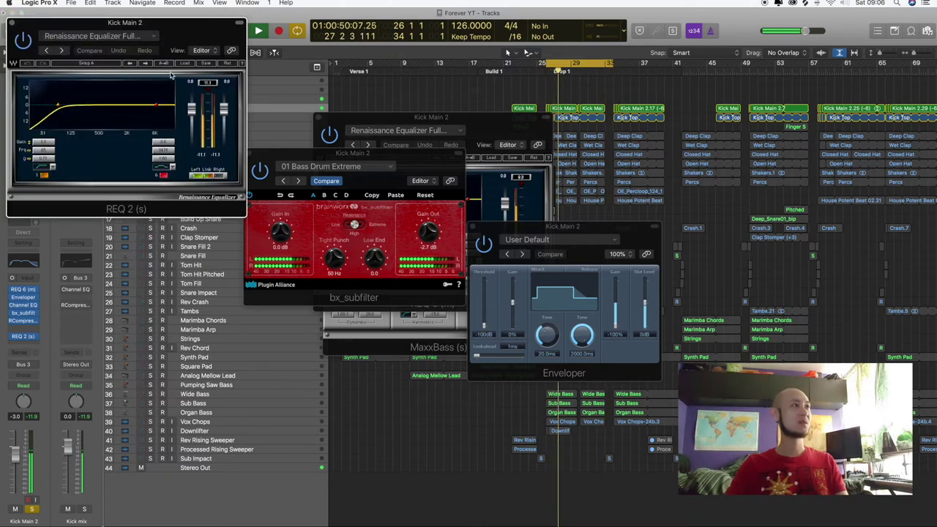
left_click_drag(141, 18, 351, 210)
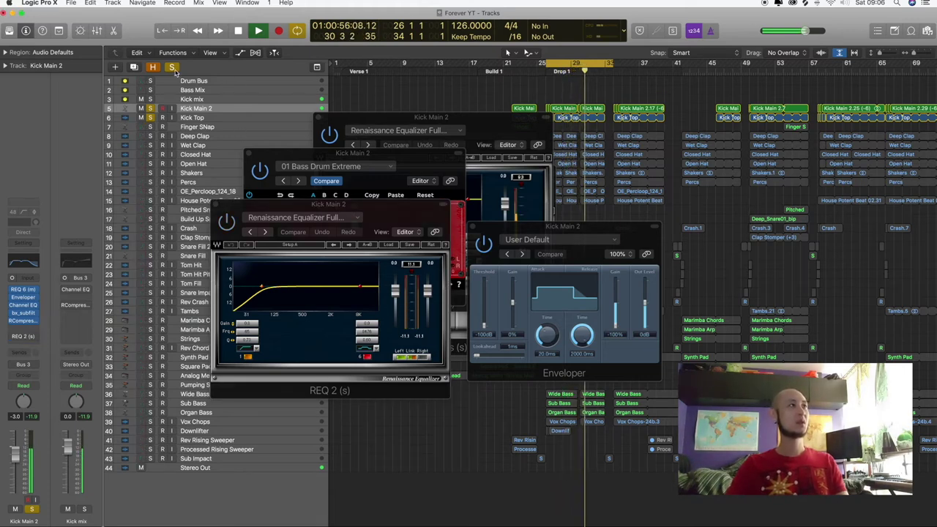
key("space")
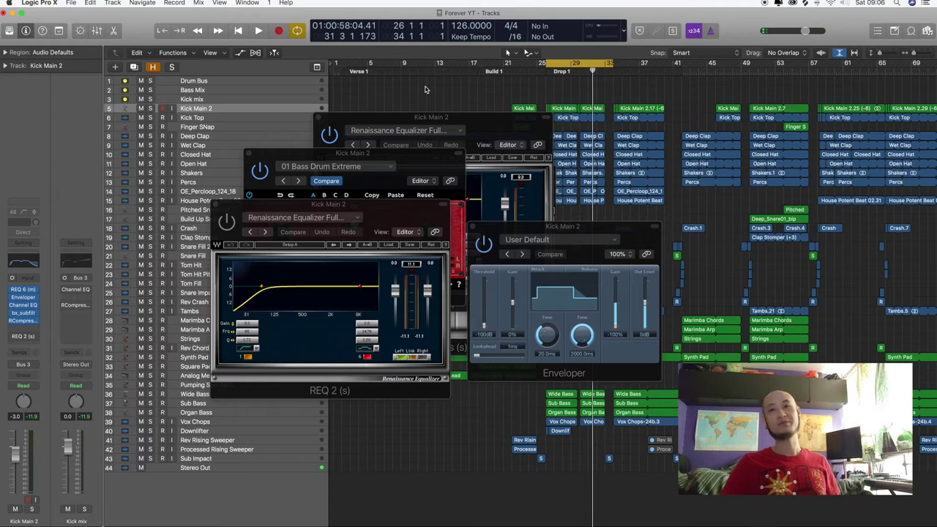
- Close the open plug-in windows and play the unsoloed mix from the start of the drop at bar 26
left_click(552, 64)
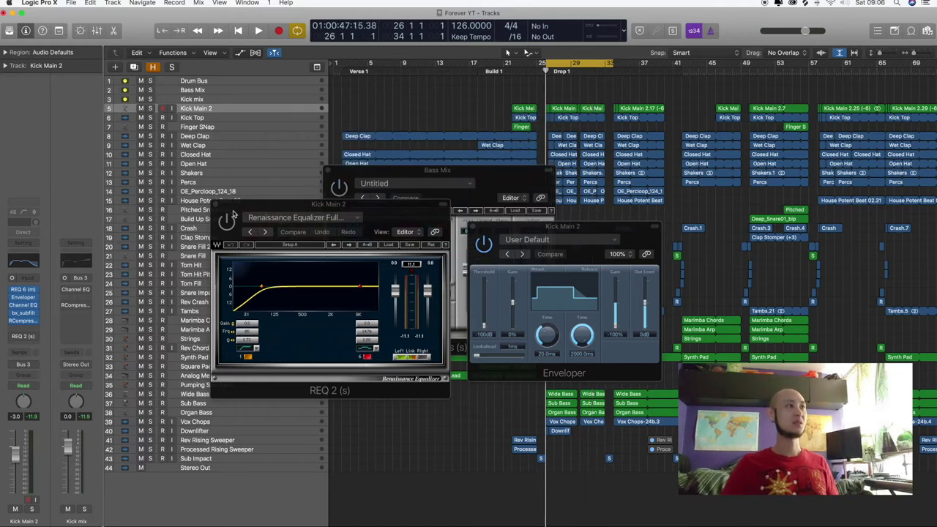
left_click(217, 205)
left_click(474, 226)
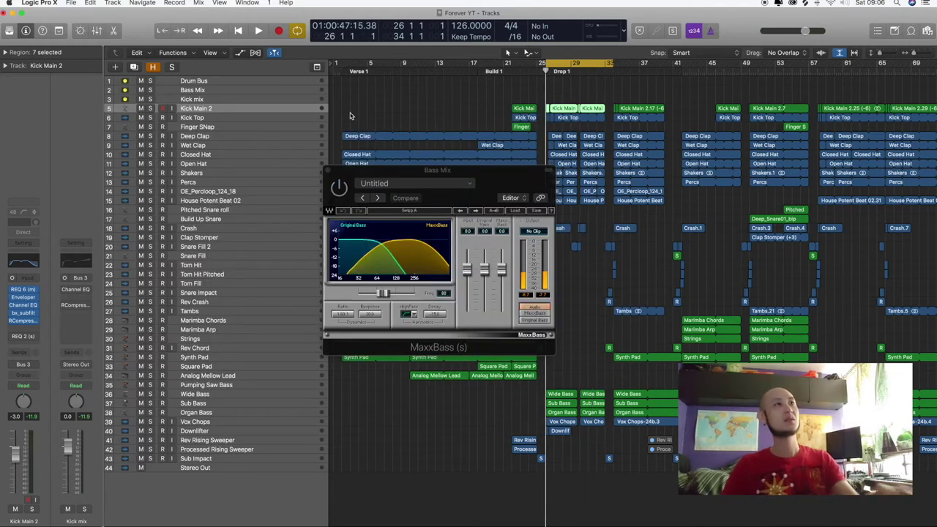
key("space")
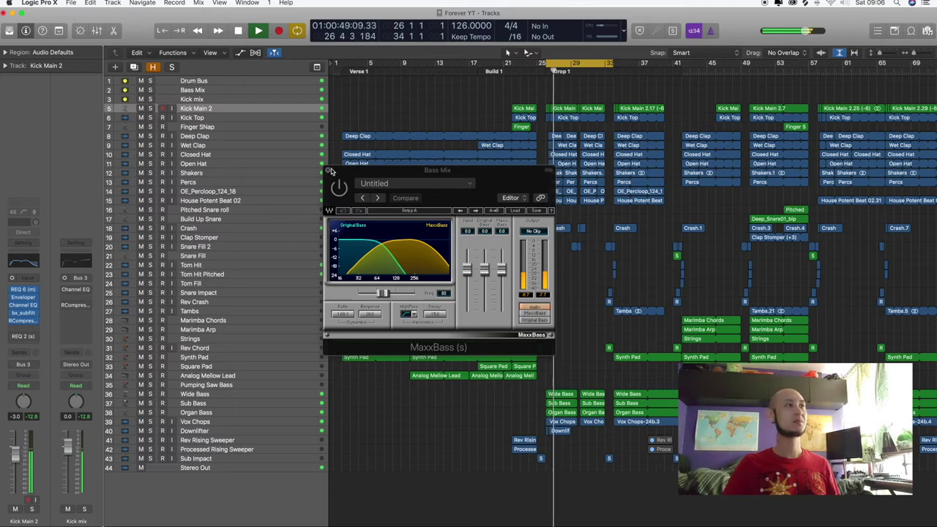
left_click(328, 171)
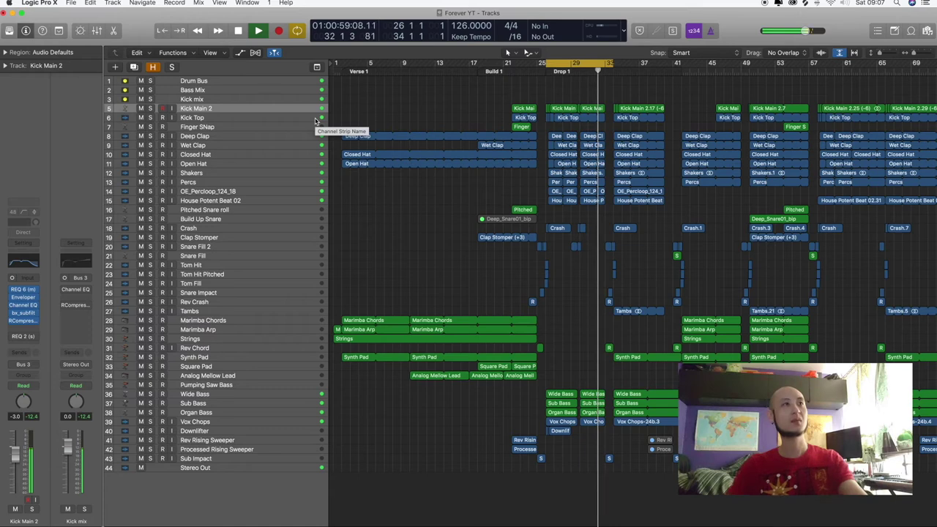
key("space")
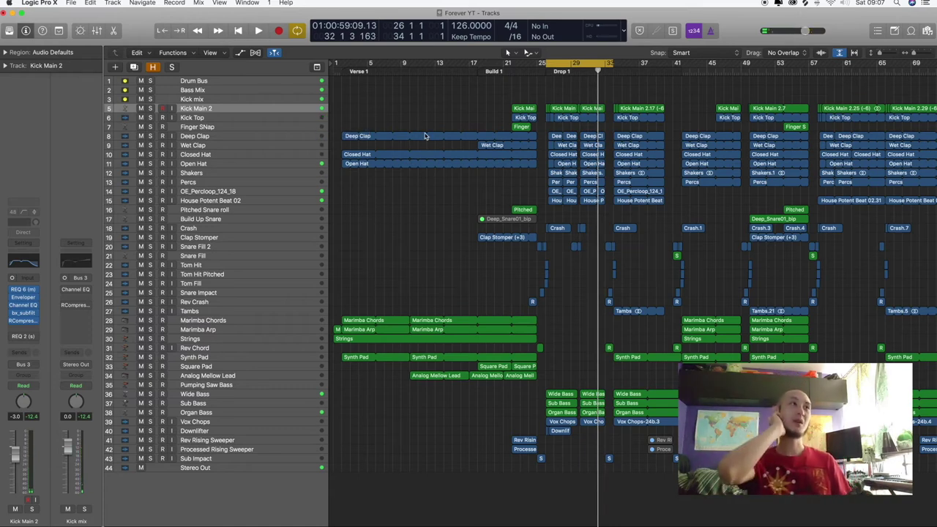
- Switch between the Bass Mix and Kick mix tracks to examine their channel strips, ending on Kick mix
left_click(245, 93)
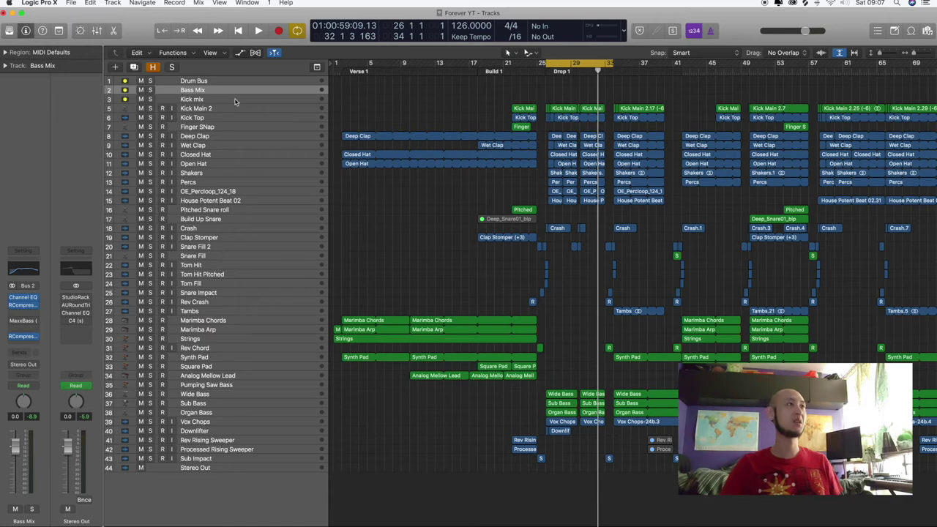
left_click(236, 102)
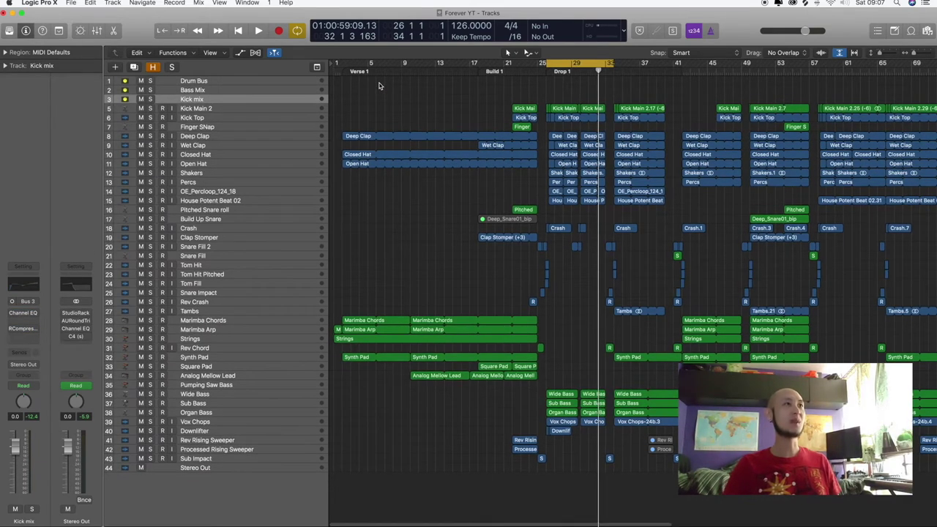
left_click(282, 90)
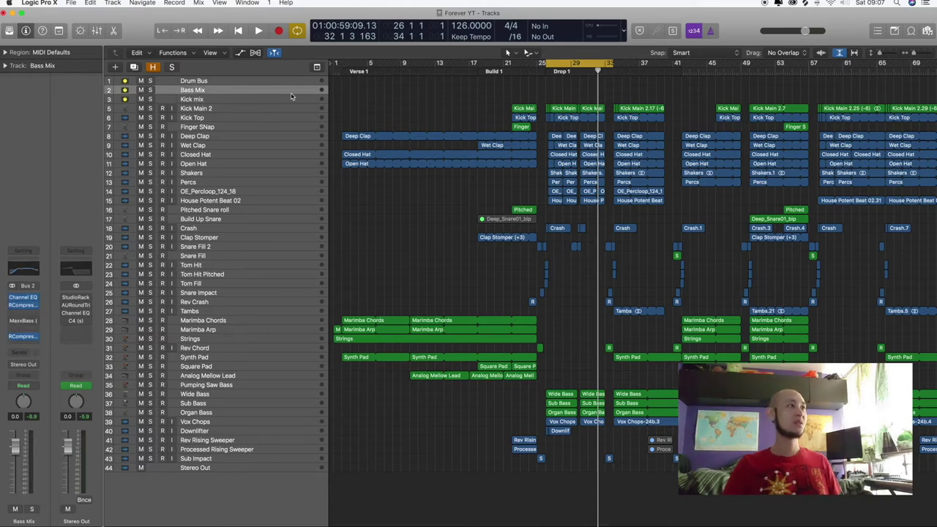
left_click(284, 100)
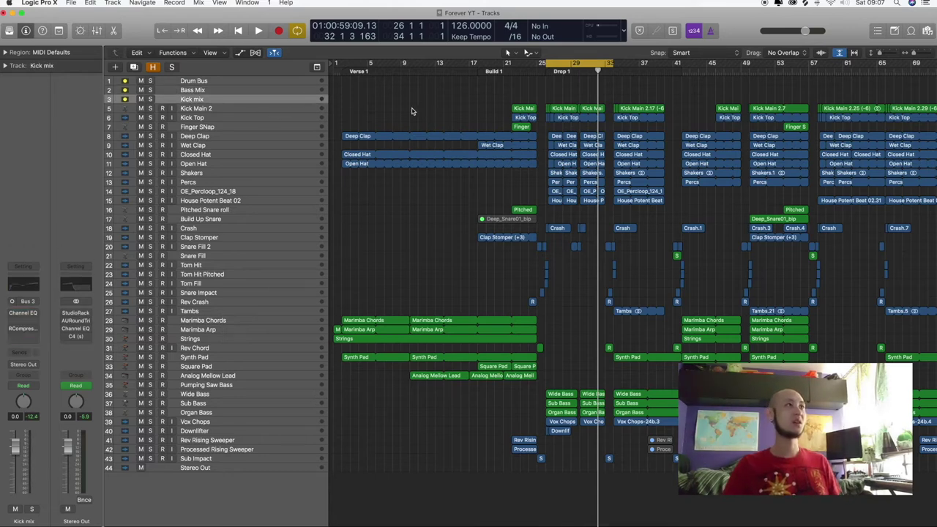
- Open the Channel EQ with the Modern Kick preset on Kick mix and place its window clear of the upper tracks
left_click(36, 316)
left_click_drag(29, 29, 408, 82)
left_click_drag(666, 71, 510, 44)
left_click_drag(410, 62, 562, 103)
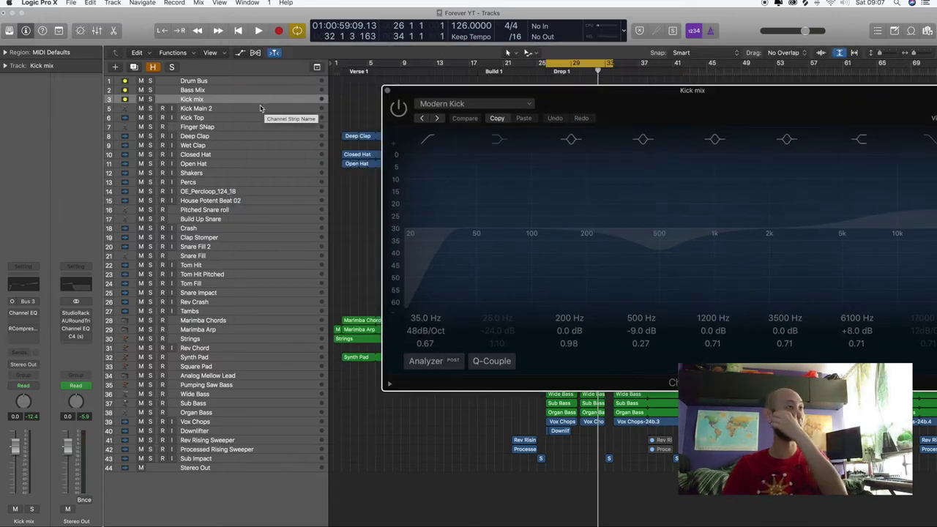
left_click_drag(686, 114, 497, 102)
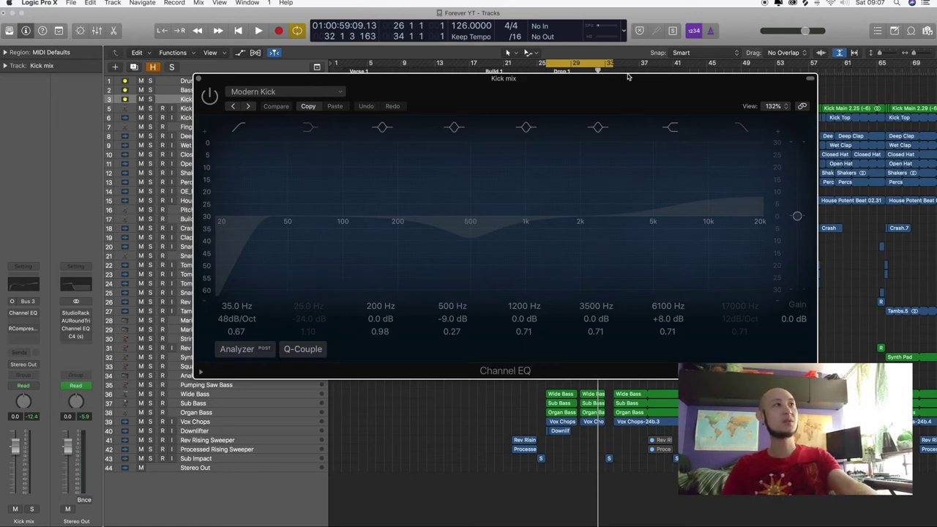
left_click_drag(628, 76, 600, 112)
- Solo Kick mix during playback, compare its Channel EQ active and bypassed, and leave the EQ active
key("space")
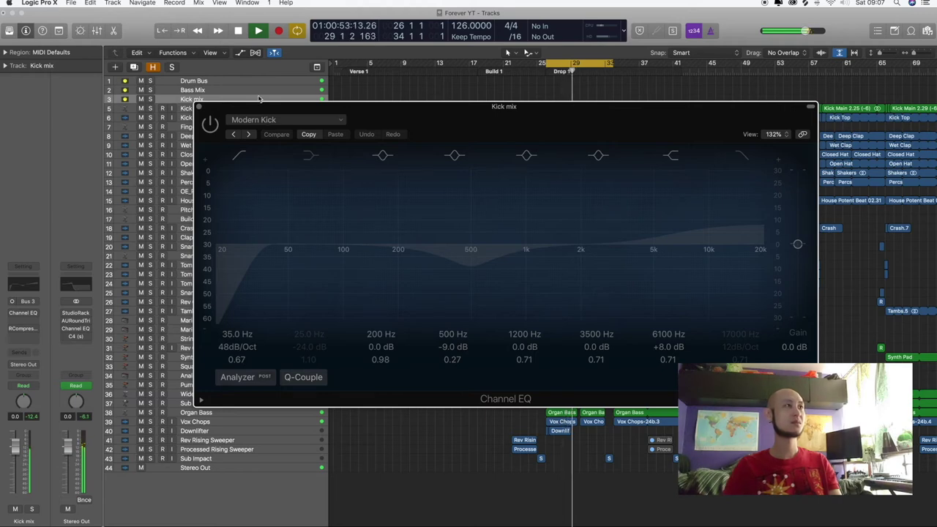
key("s")
left_click_drag(218, 127, 252, 159)
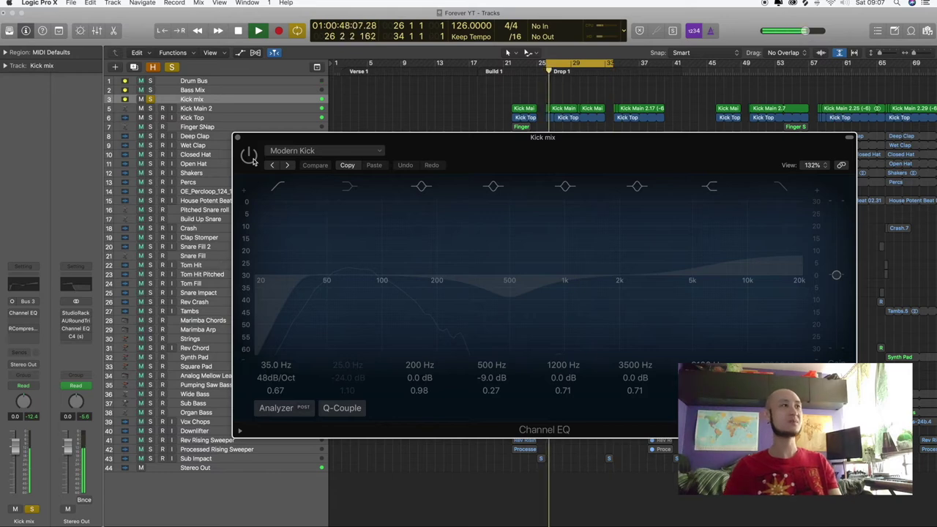
left_click(251, 157)
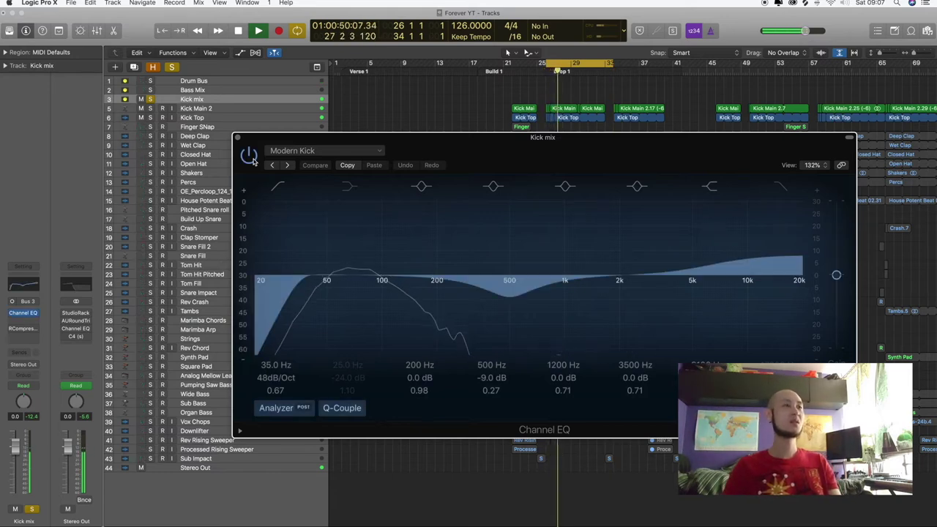
left_click(249, 155)
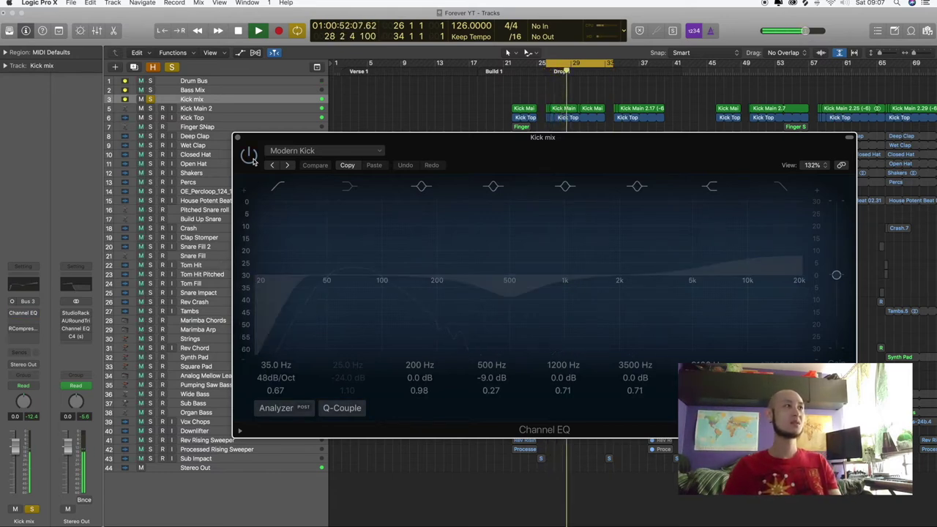
left_click(249, 155)
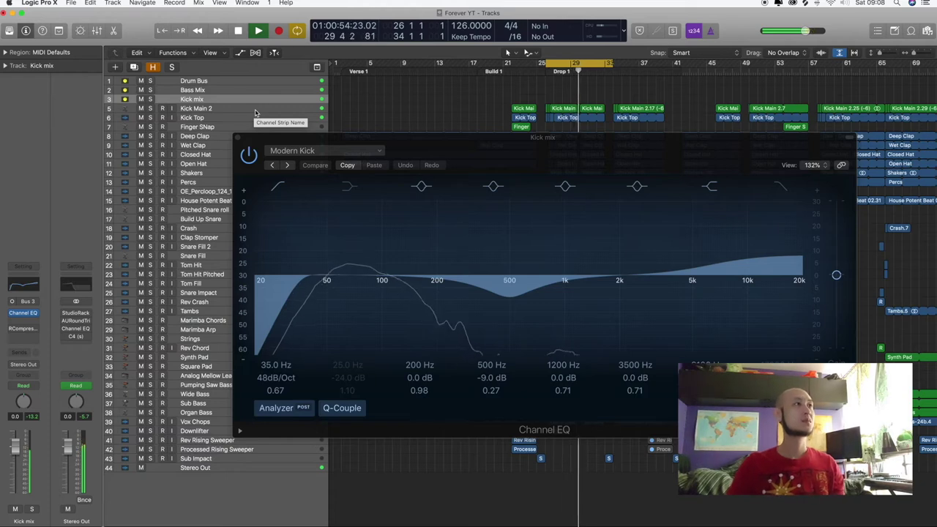
- Listen to the unsoloed drop with the Kick mix EQ active, select Bass Mix, and stop playback
scroll(140, 132, "left", 1)
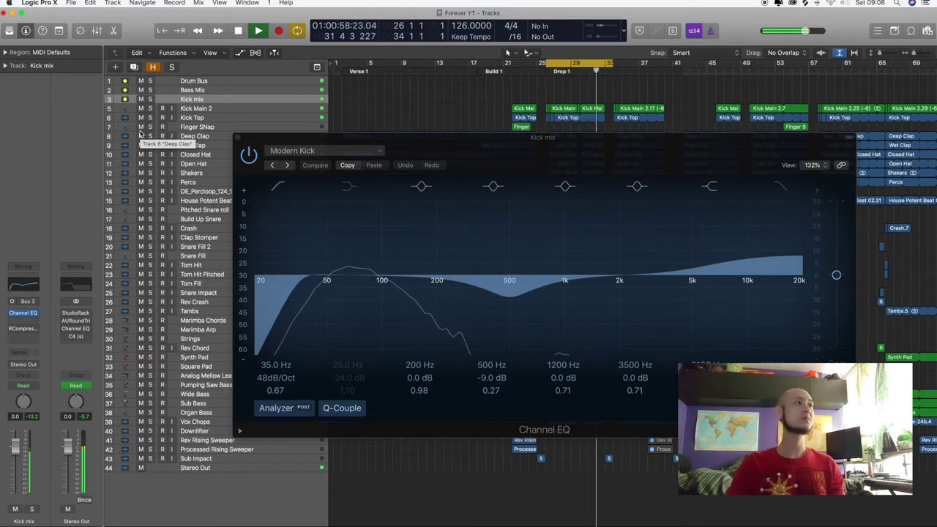
left_click(251, 90)
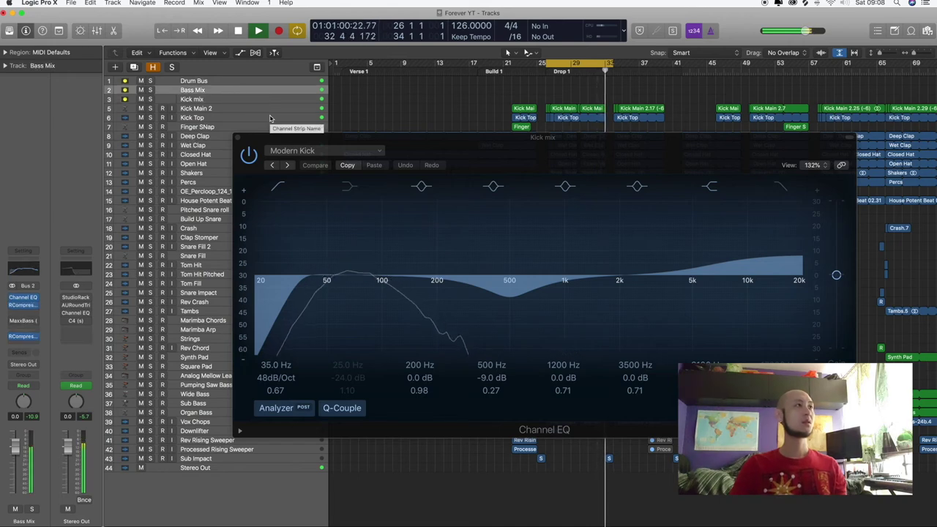
key("space")
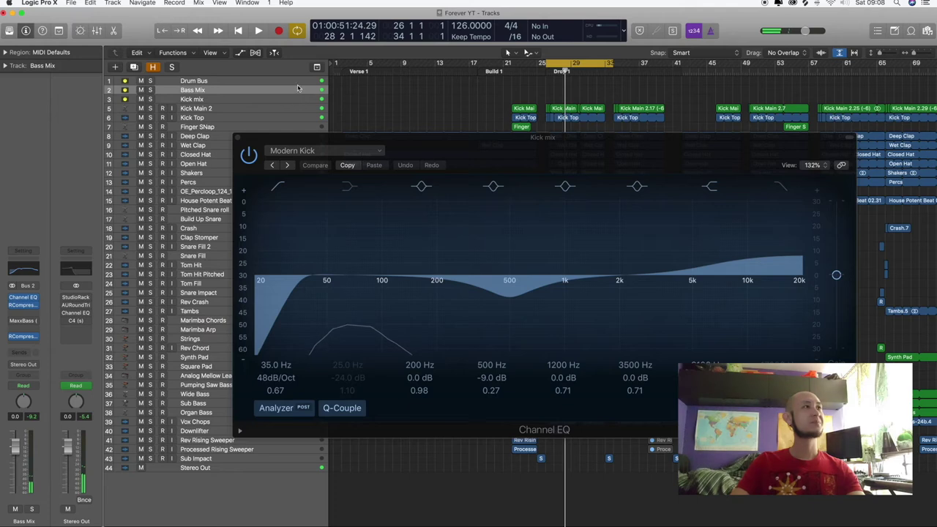
- Balance the Bass Mix level against the kick while the drop plays, trying -6.8 dB and settling on -3.1 dB
left_click_drag(285, 142, 243, 184)
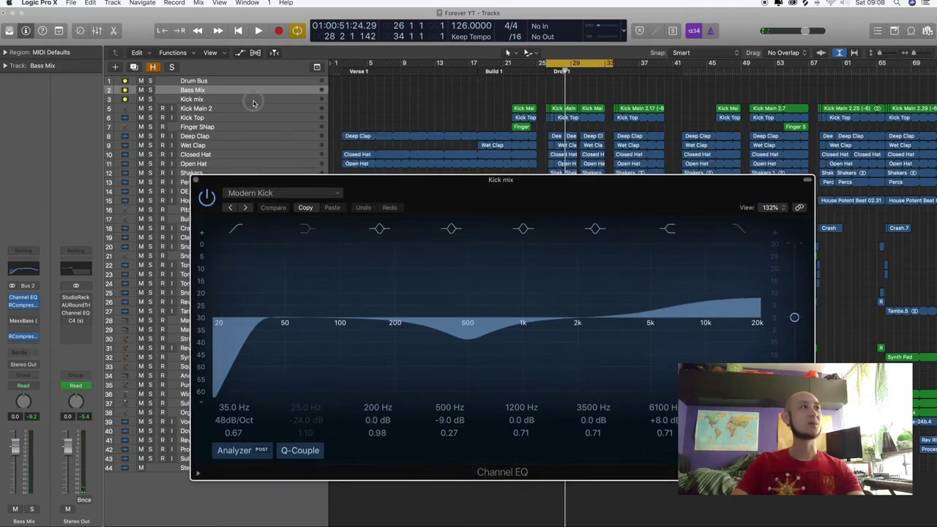
key("space")
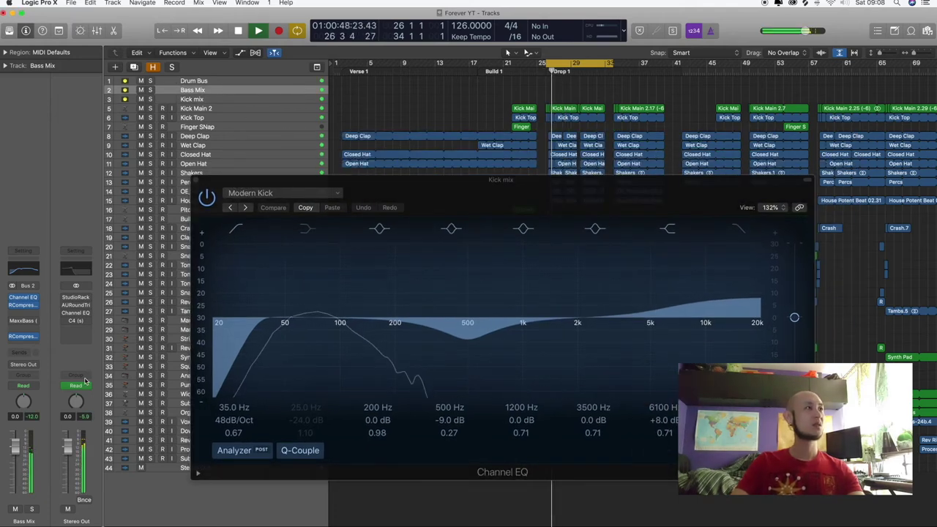
left_click_drag(15, 443, 15, 463)
key("space")
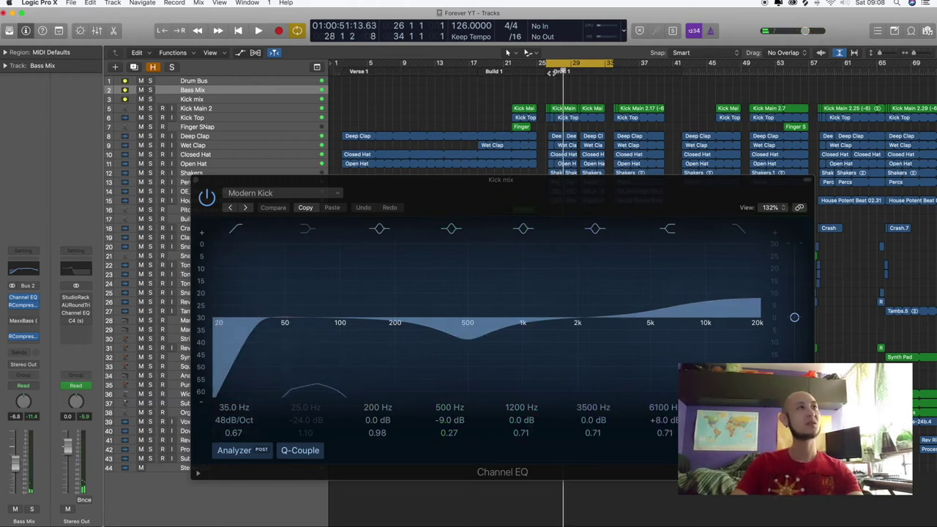
key("space")
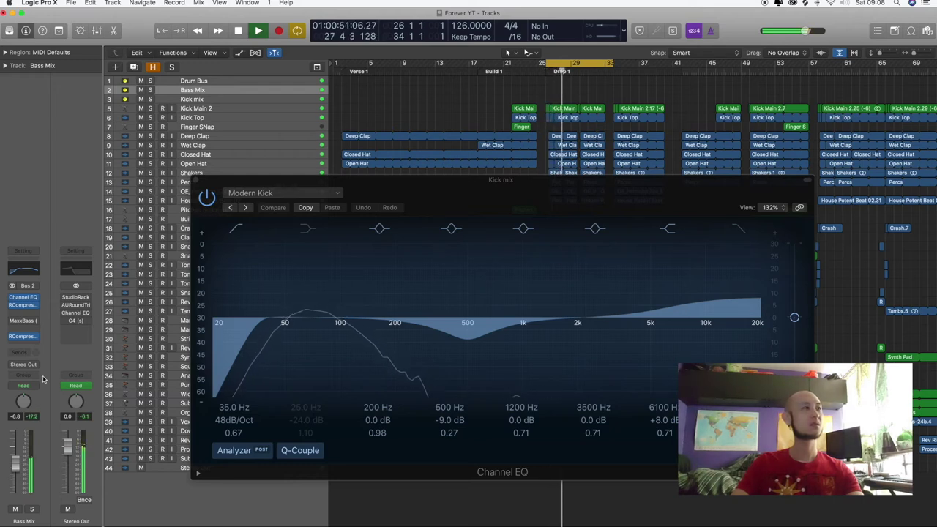
left_click_drag(14, 472, 15, 467)
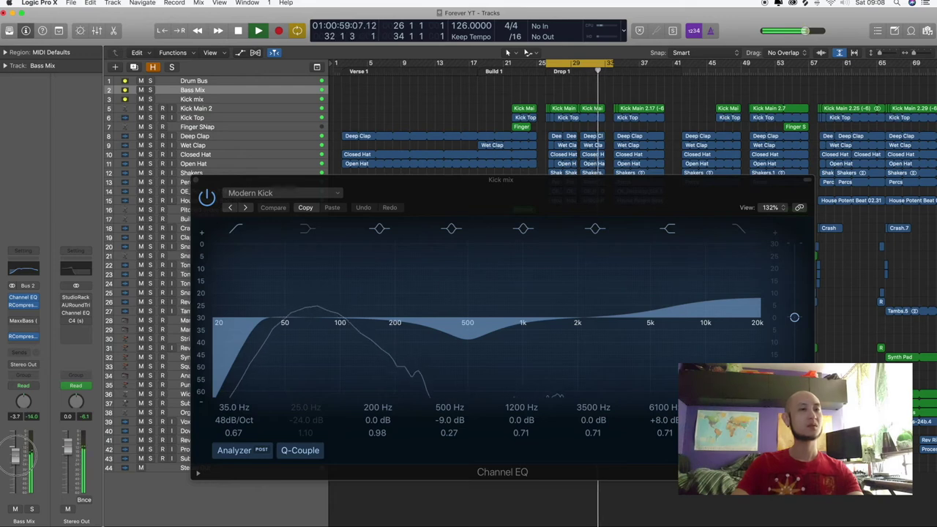
left_click(16, 455)
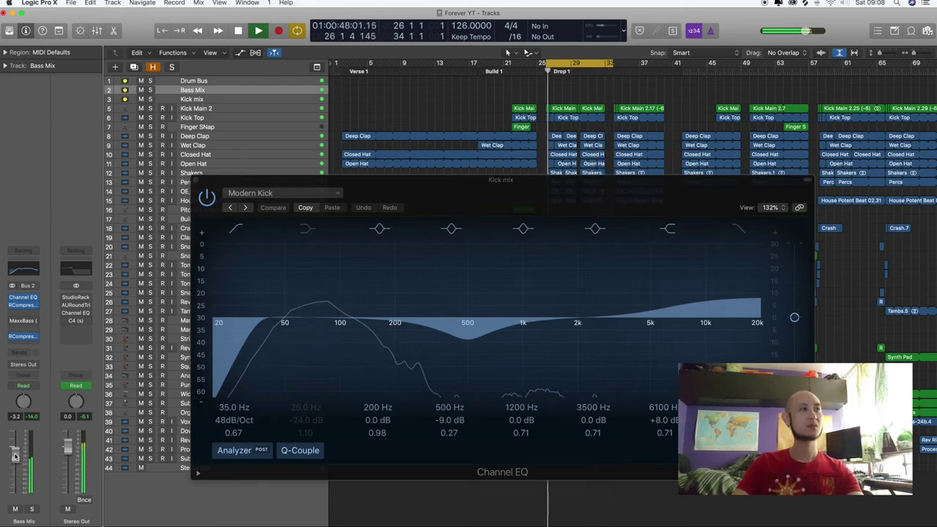
left_click(14, 454)
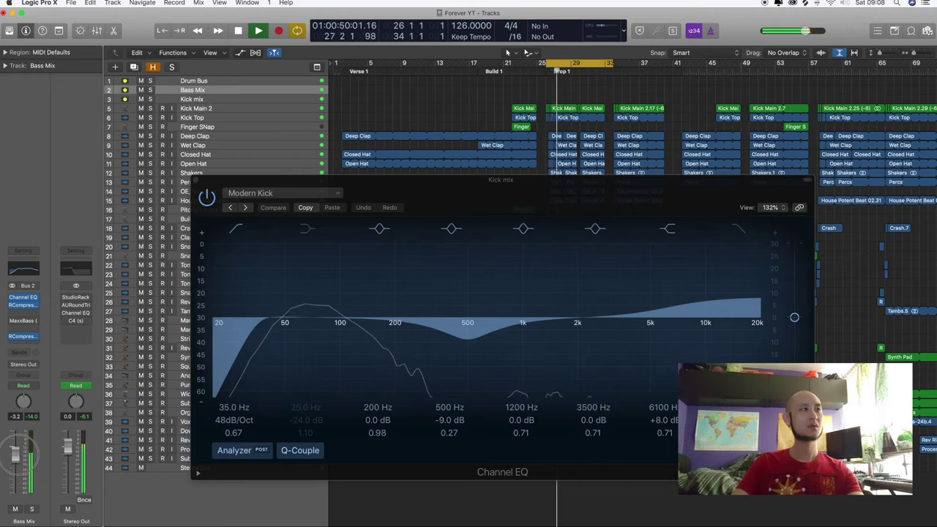
left_click_drag(15, 453, 21, 456)
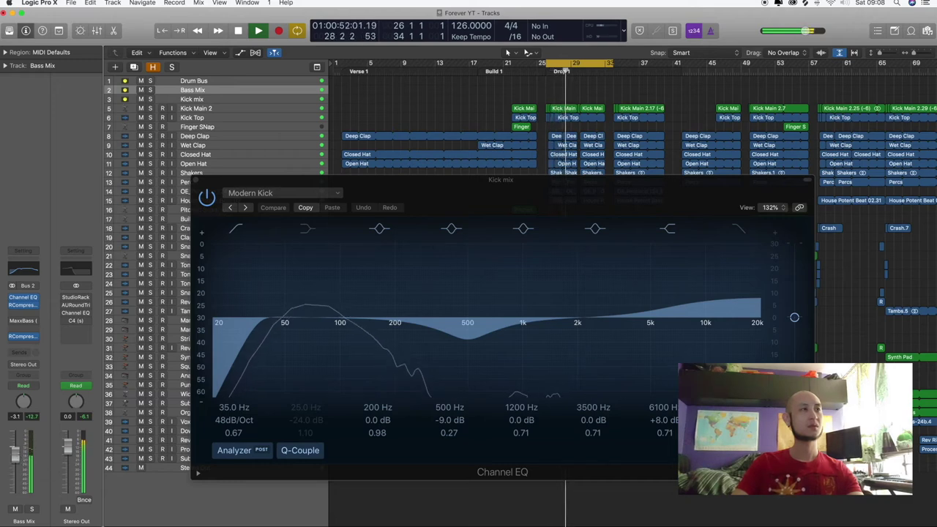
key("space")
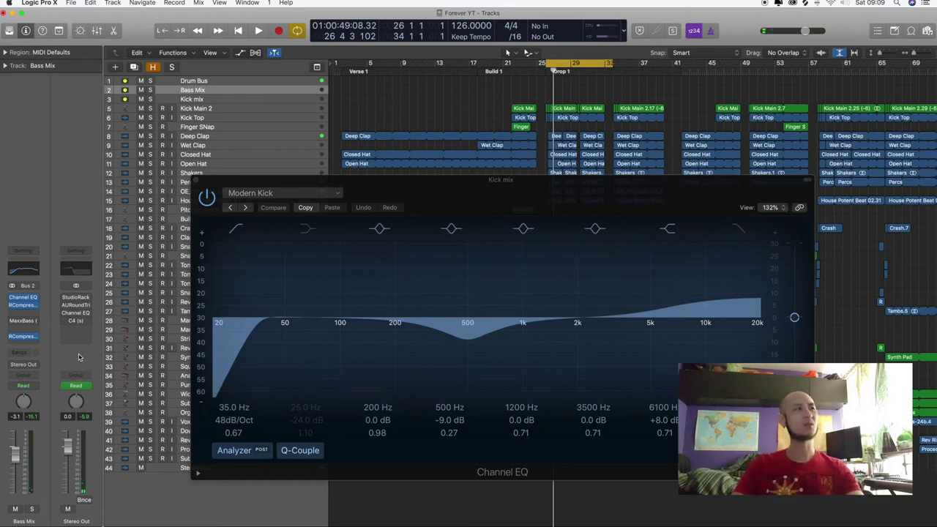
- Open the C4 multiband processor on Stereo Out, activate it, and move its window over the arrangement
left_click(77, 320)
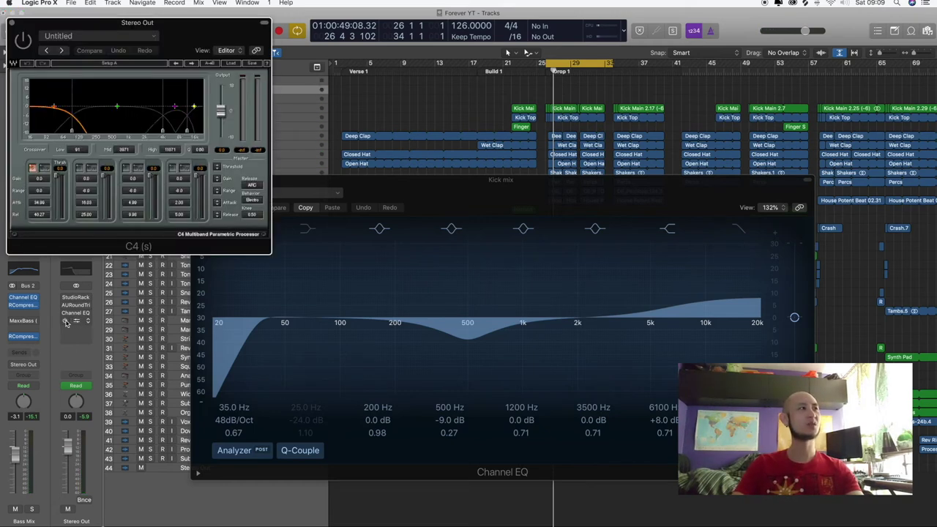
left_click(76, 322)
left_click_drag(178, 32, 574, 214)
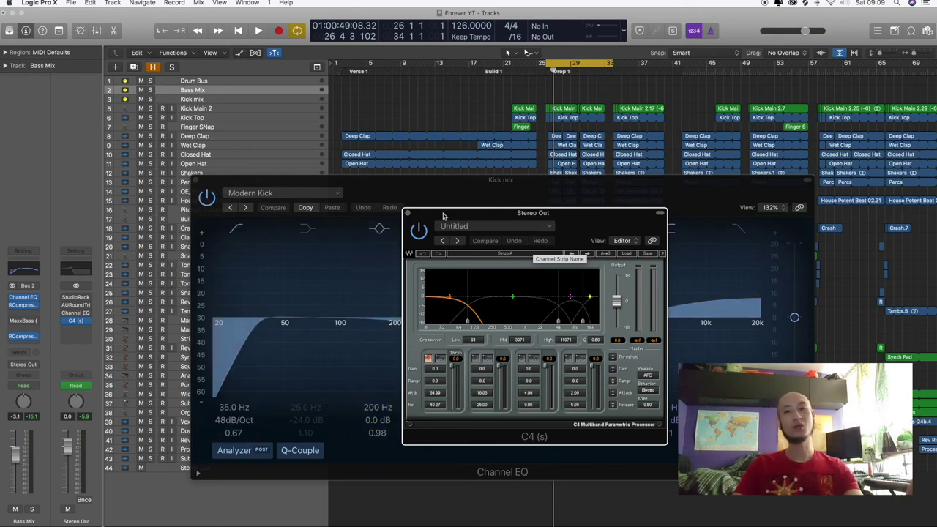
- Insert a stereo Channel EQ after C4 on the Stereo Out channel
left_click(90, 332)
mouse_move(103, 352)
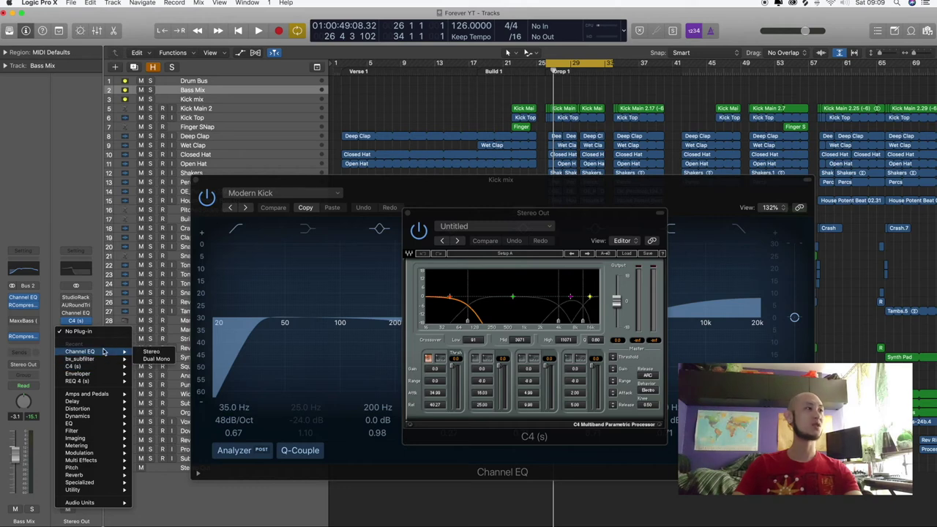
left_click(165, 353)
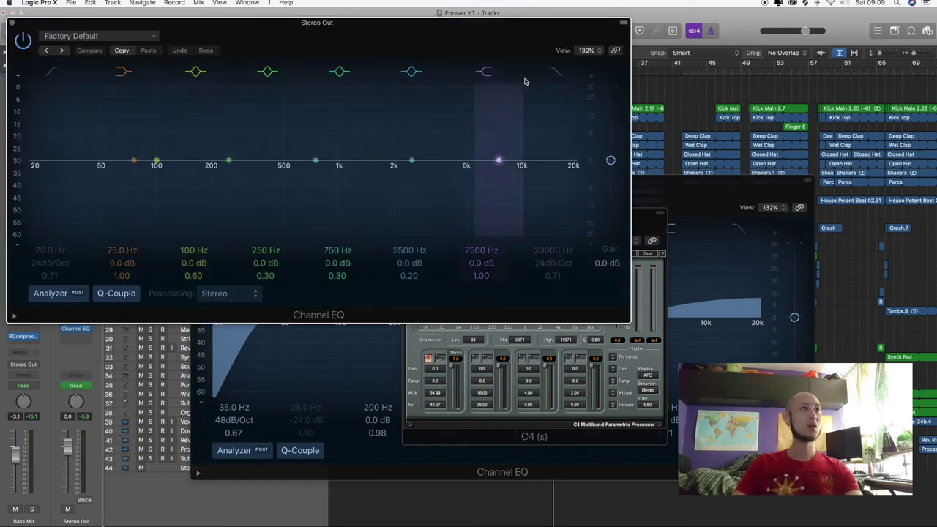
- Enable the Stereo Out Channel EQ's high cut and move it to 86 Hz and up to 215 Hz while auditioning the drop's low end
left_click(554, 71)
left_click_drag(572, 178, 145, 175)
left_click_drag(353, 43, 667, 77)
key("space")
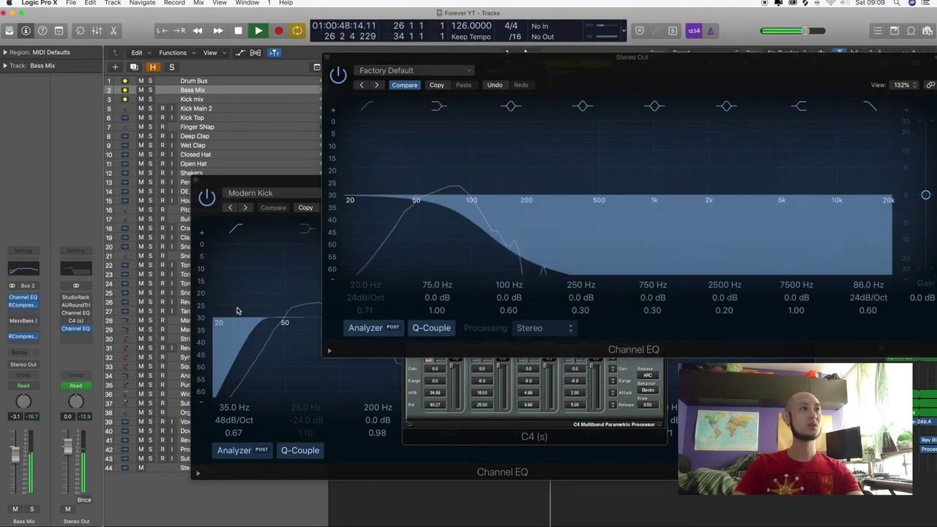
left_click_drag(503, 257, 551, 247)
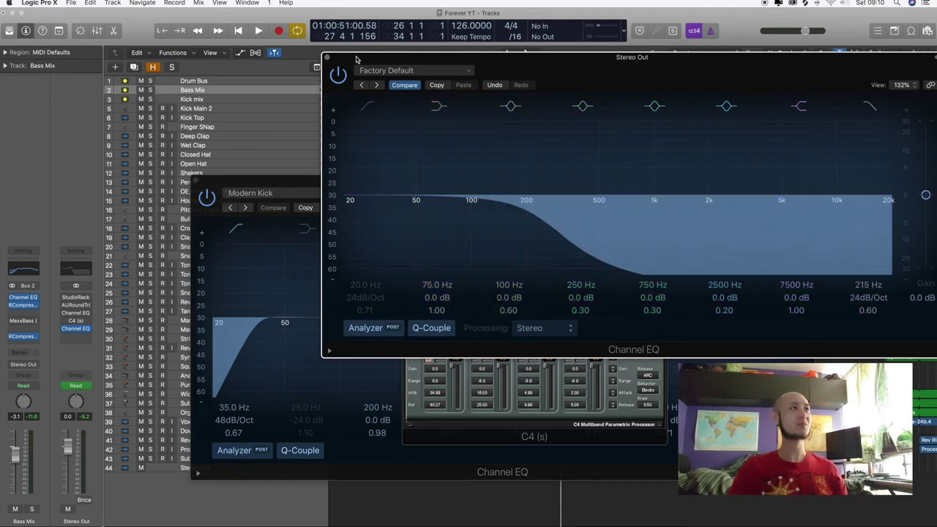
key("cmd+w")
- Close the Kick mix EQ window, open the Bass Mix Channel EQ, and place its window over the arrangement
left_click(199, 184)
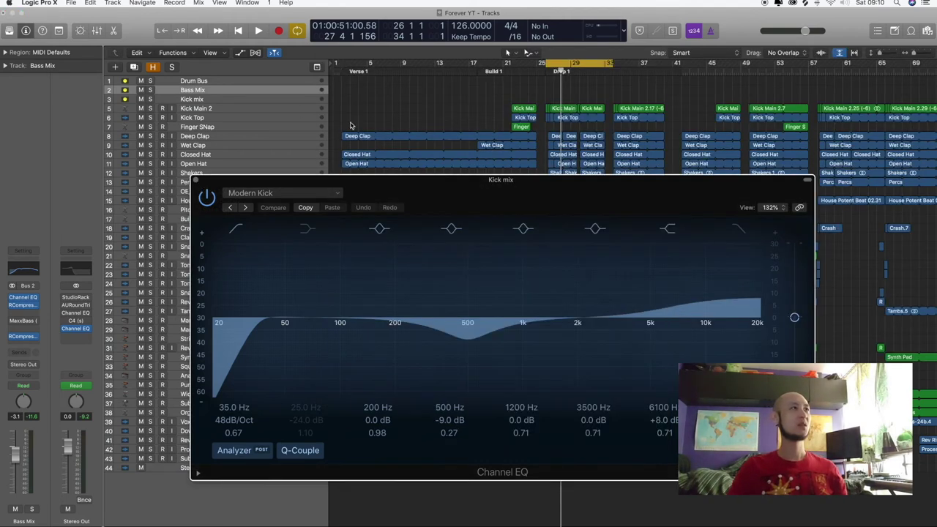
left_click(194, 182)
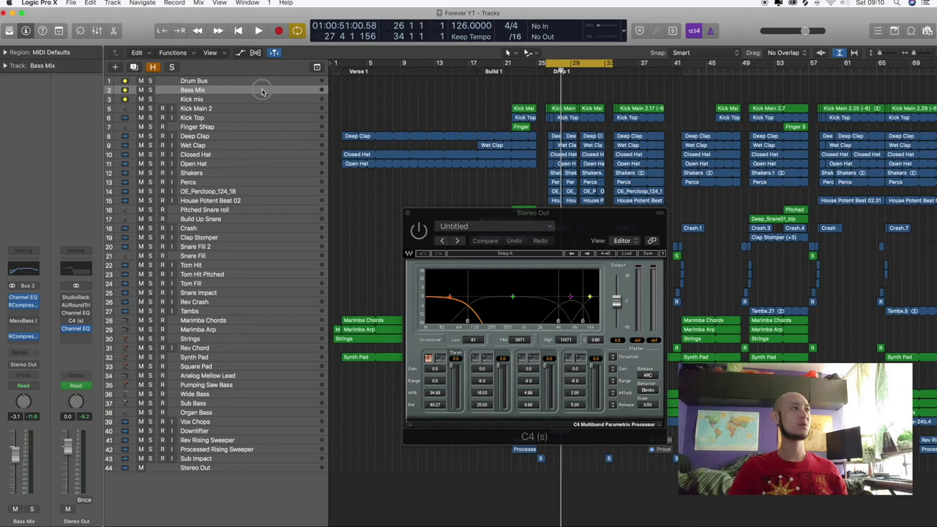
double_click(224, 91)
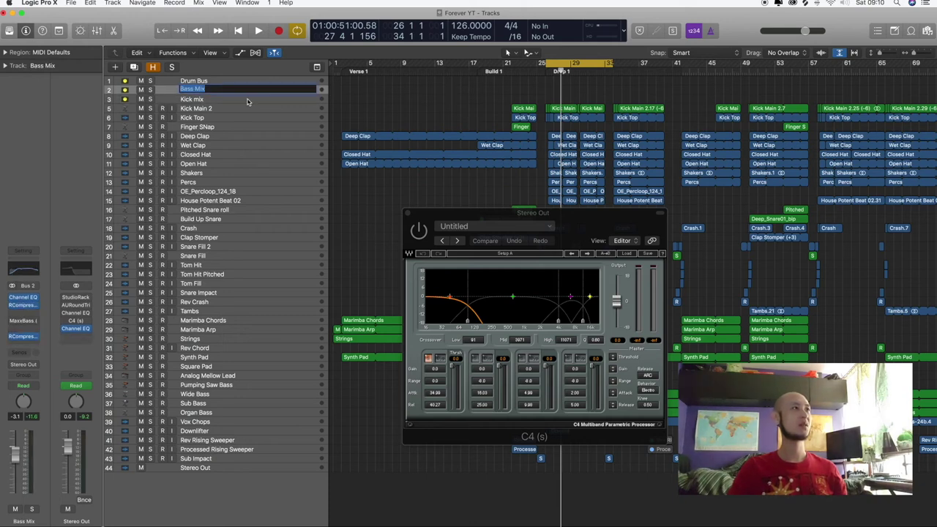
key("Return")
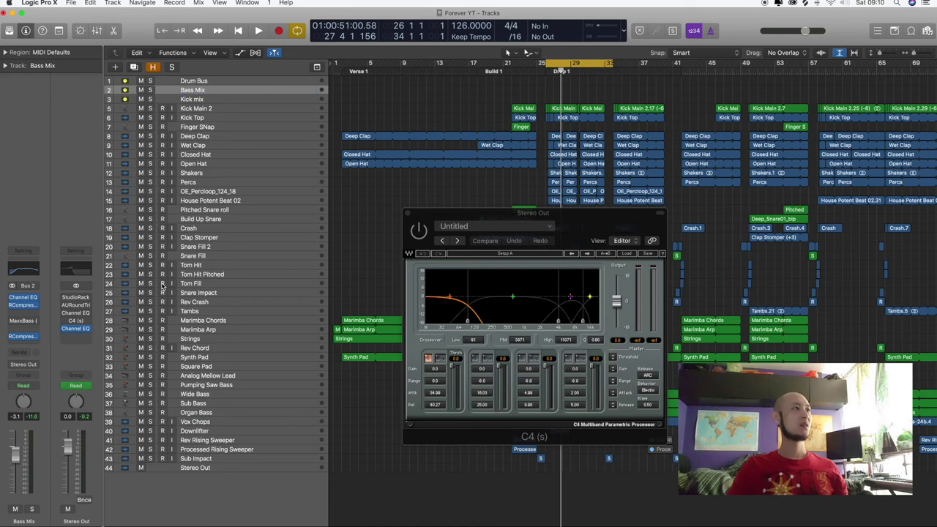
left_click(30, 271)
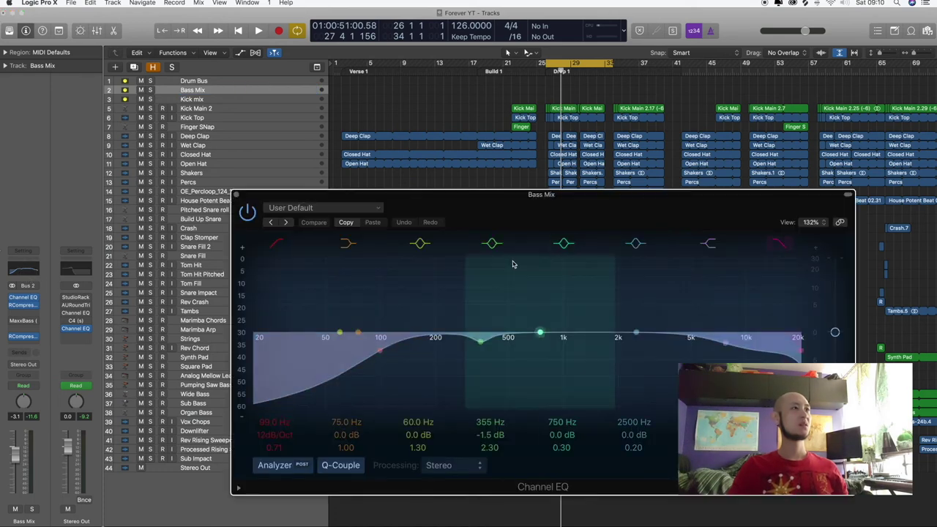
left_click_drag(495, 205, 576, 171)
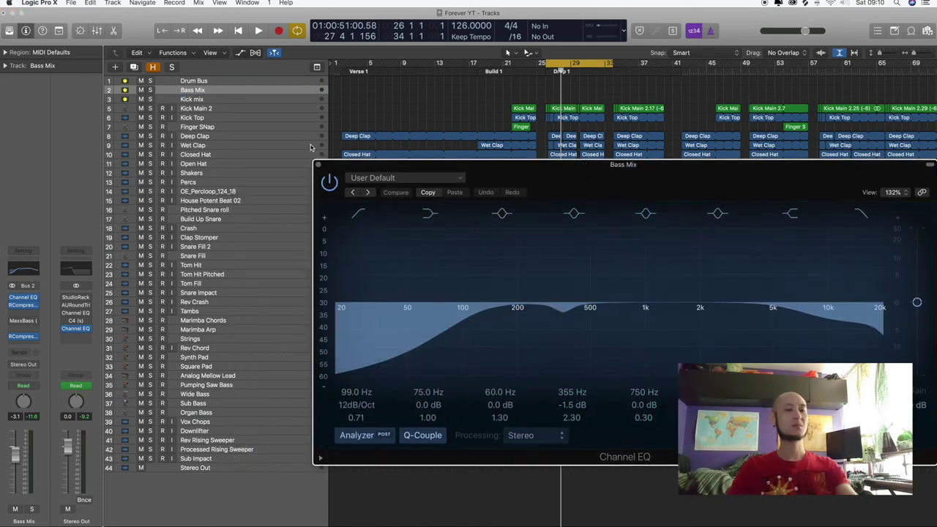
- With the drop playing and the Stereo Out Channel EQ bypassed, raise the Bass Mix EQ's low-cut frequency to 166 Hz
key("space")
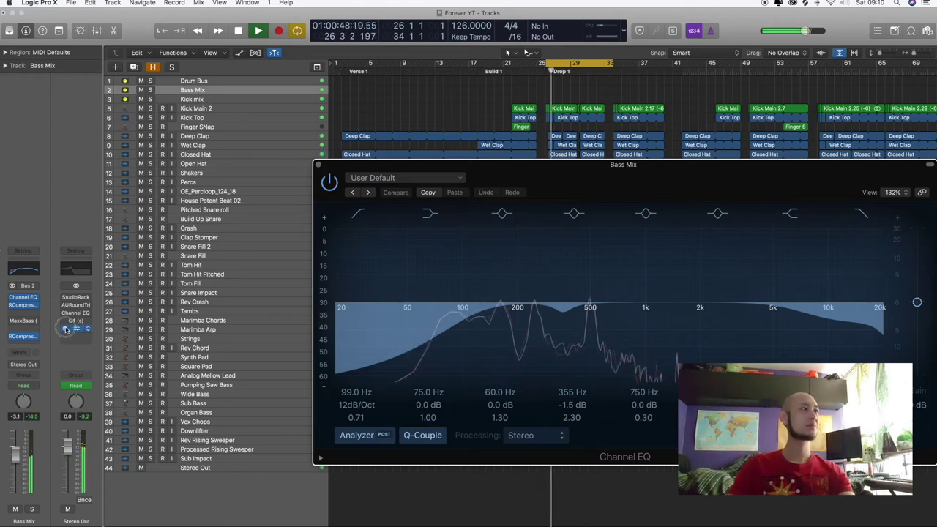
left_click_drag(464, 328, 516, 326)
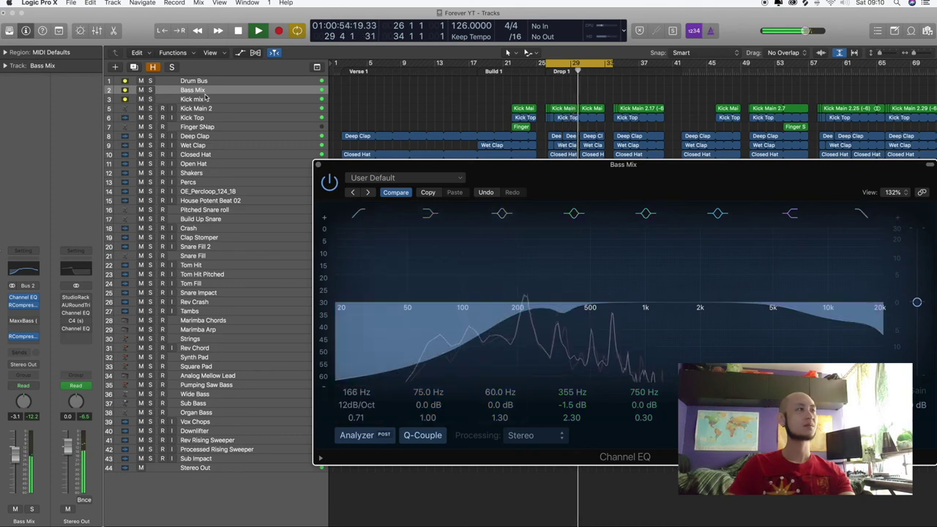
left_click(319, 165)
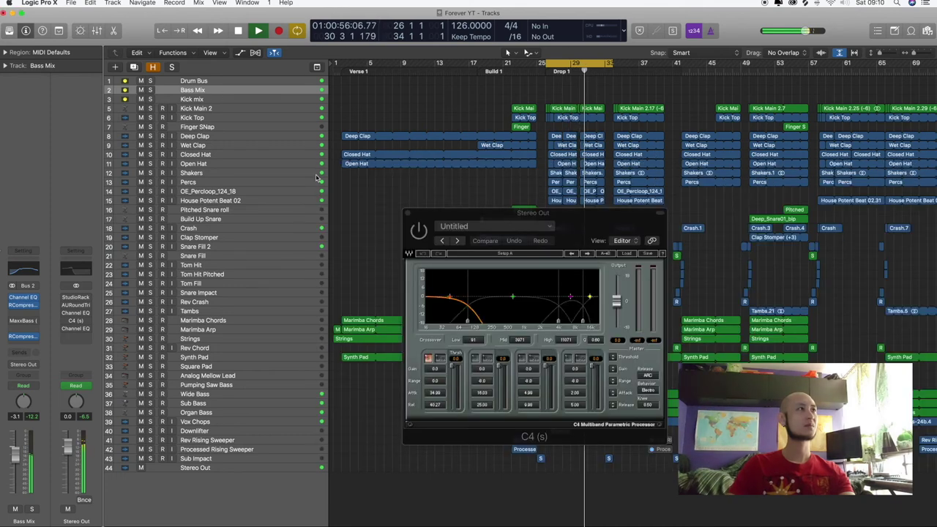
left_click(215, 97)
left_click(216, 90)
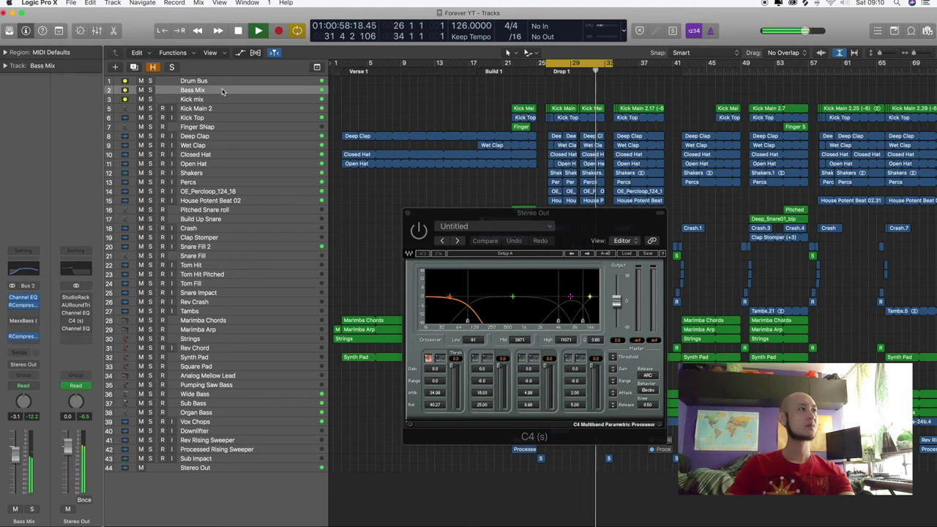
- Lower the threshold of the Bass Mix RCompressor without a side chain to -11.8
left_click(22, 335)
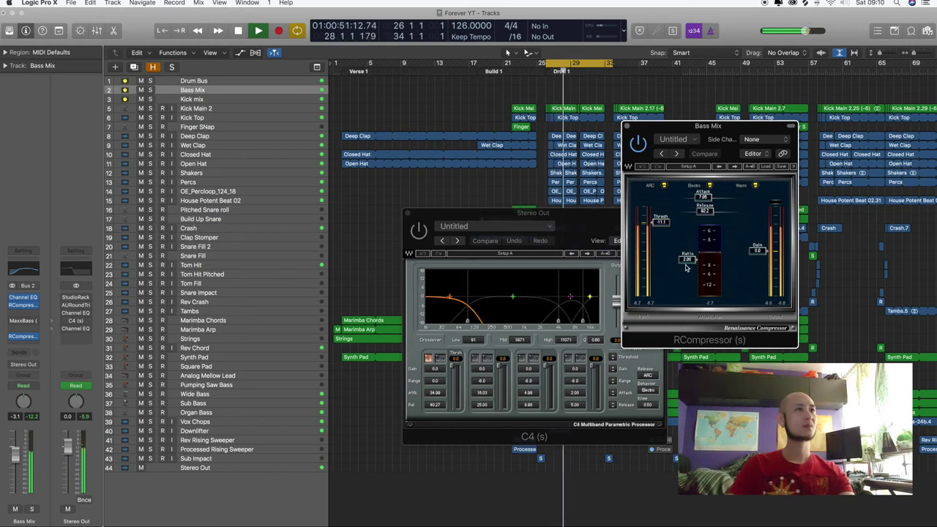
left_click_drag(660, 221, 660, 224)
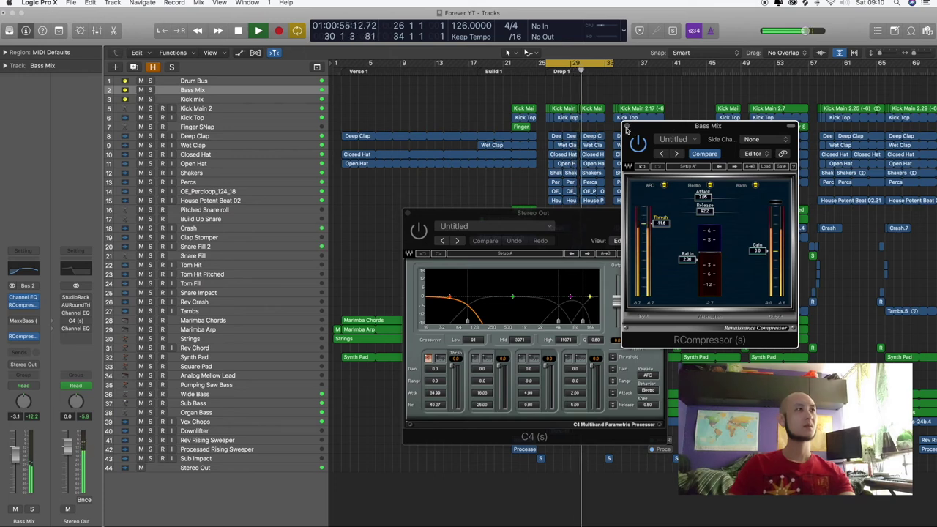
left_click(626, 126)
- Open the Bass Mix RCompressor side-chained to Bus 3, turn cycle off, and play the drop from bar 26
left_click(23, 336)
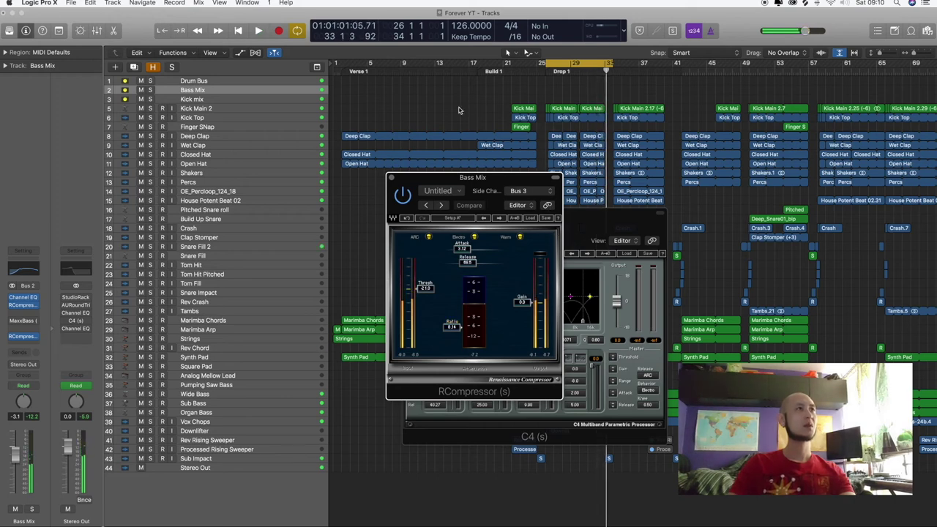
left_click(465, 110)
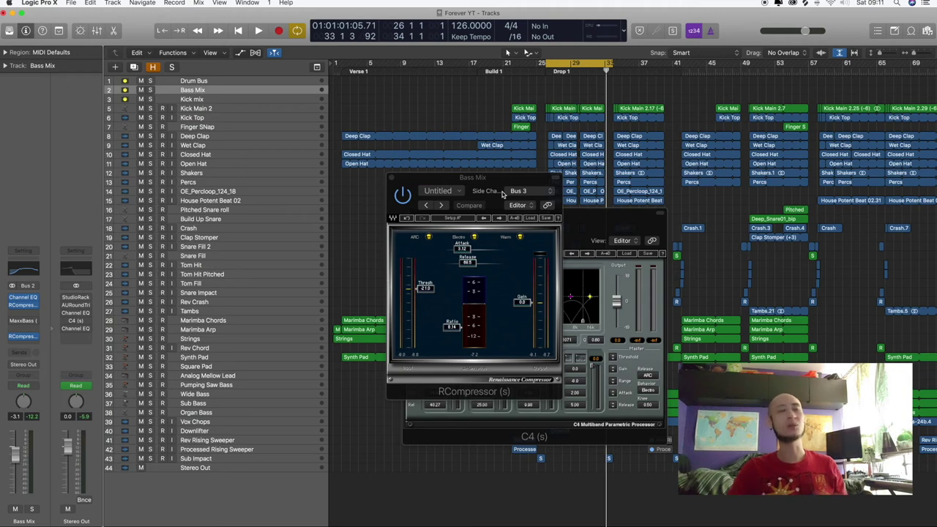
left_click(545, 71)
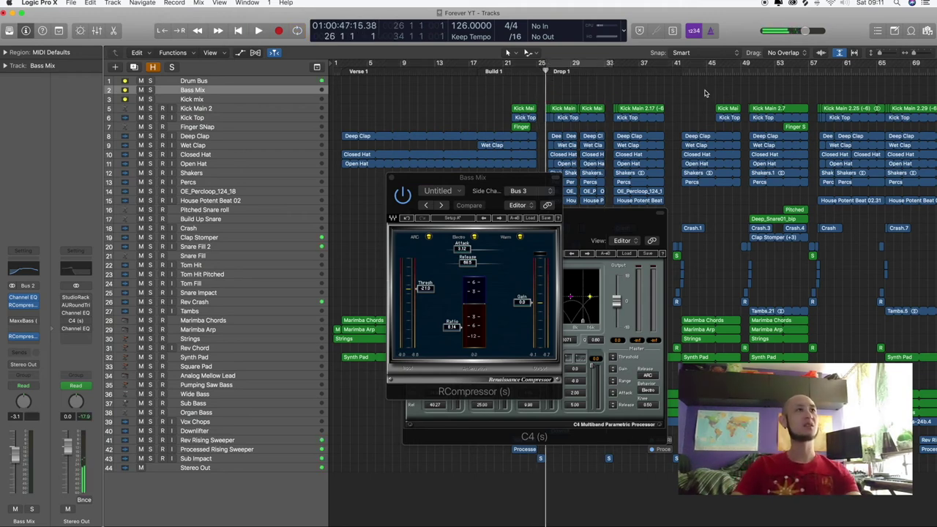
key("space")
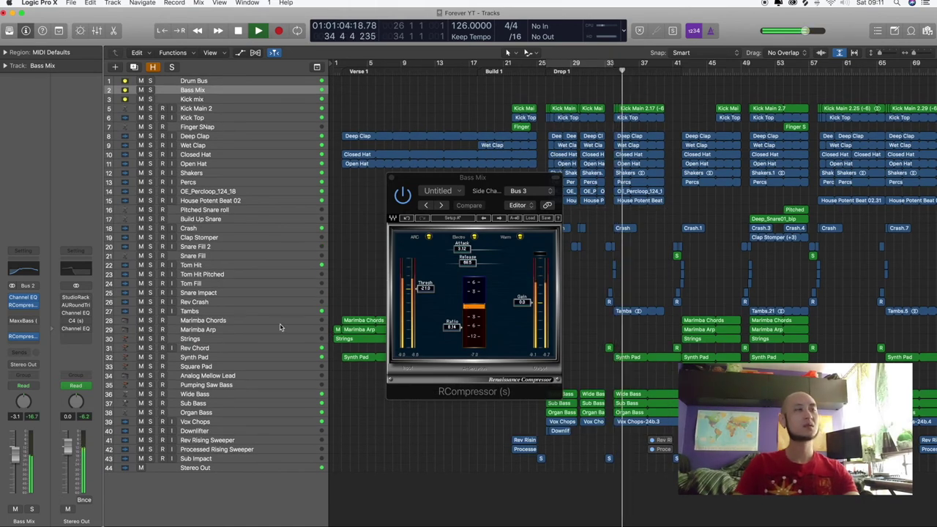
- Inspect the Sub Bass track's Bus 16 send and its Sub channel during playback, and return the playhead to the start of Drop 1
left_click(235, 411)
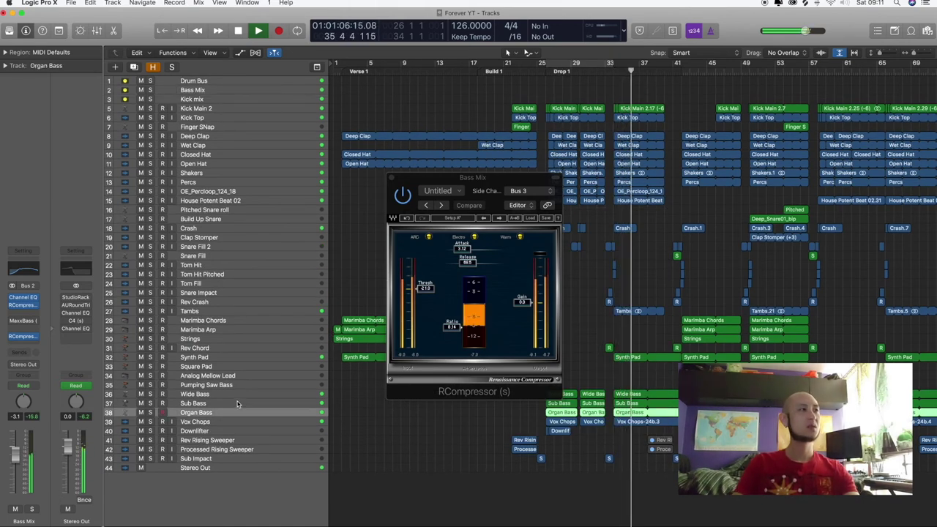
left_click(236, 403)
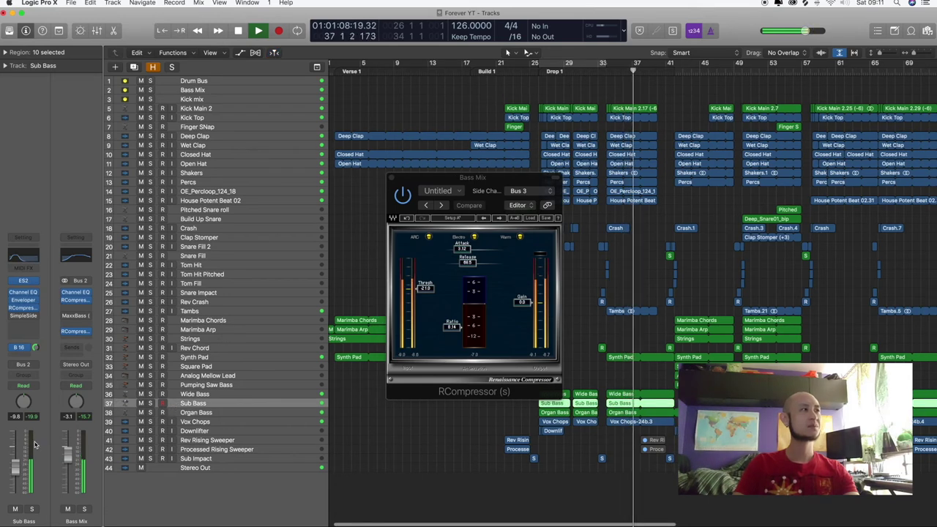
left_click(28, 348)
left_click(46, 282)
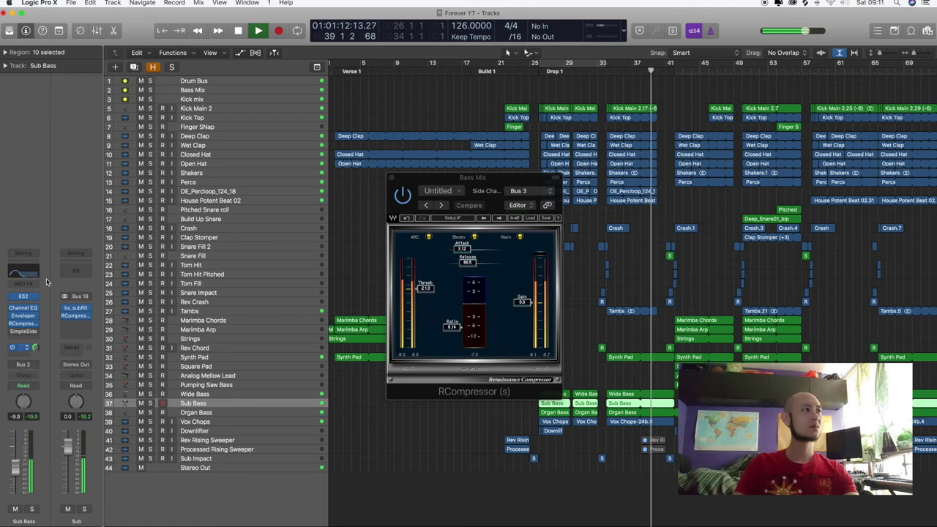
mouse_move(37, 349)
left_mouse_down()
mouse_move(29, 369)
mouse_move(33, 348)
left_mouse_up()
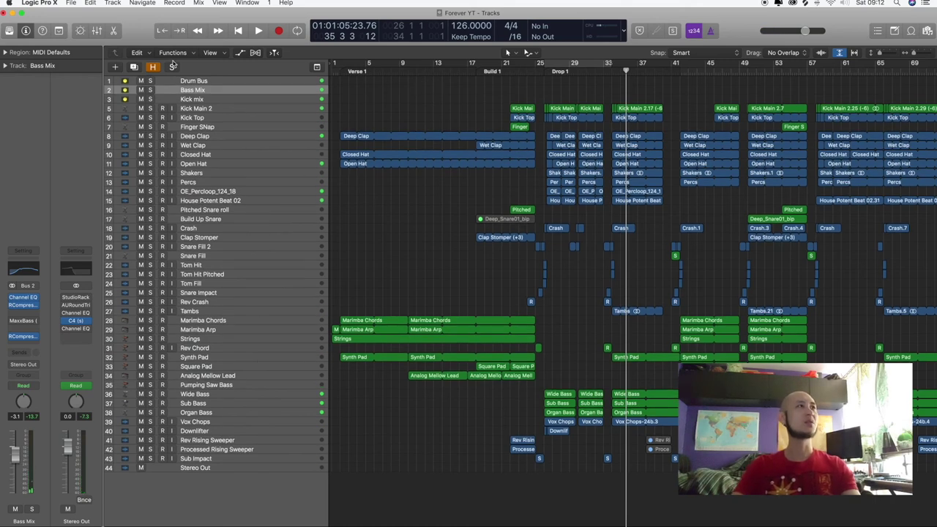
left_click(543, 70)
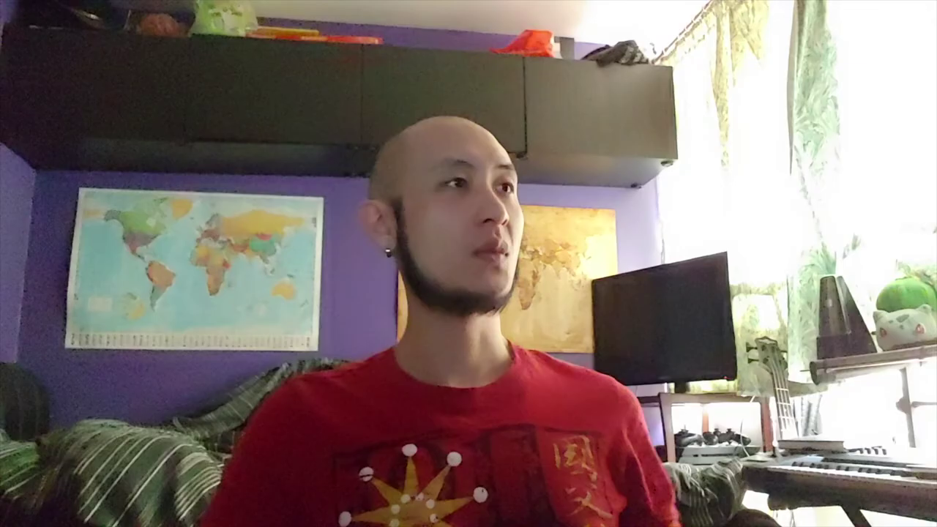